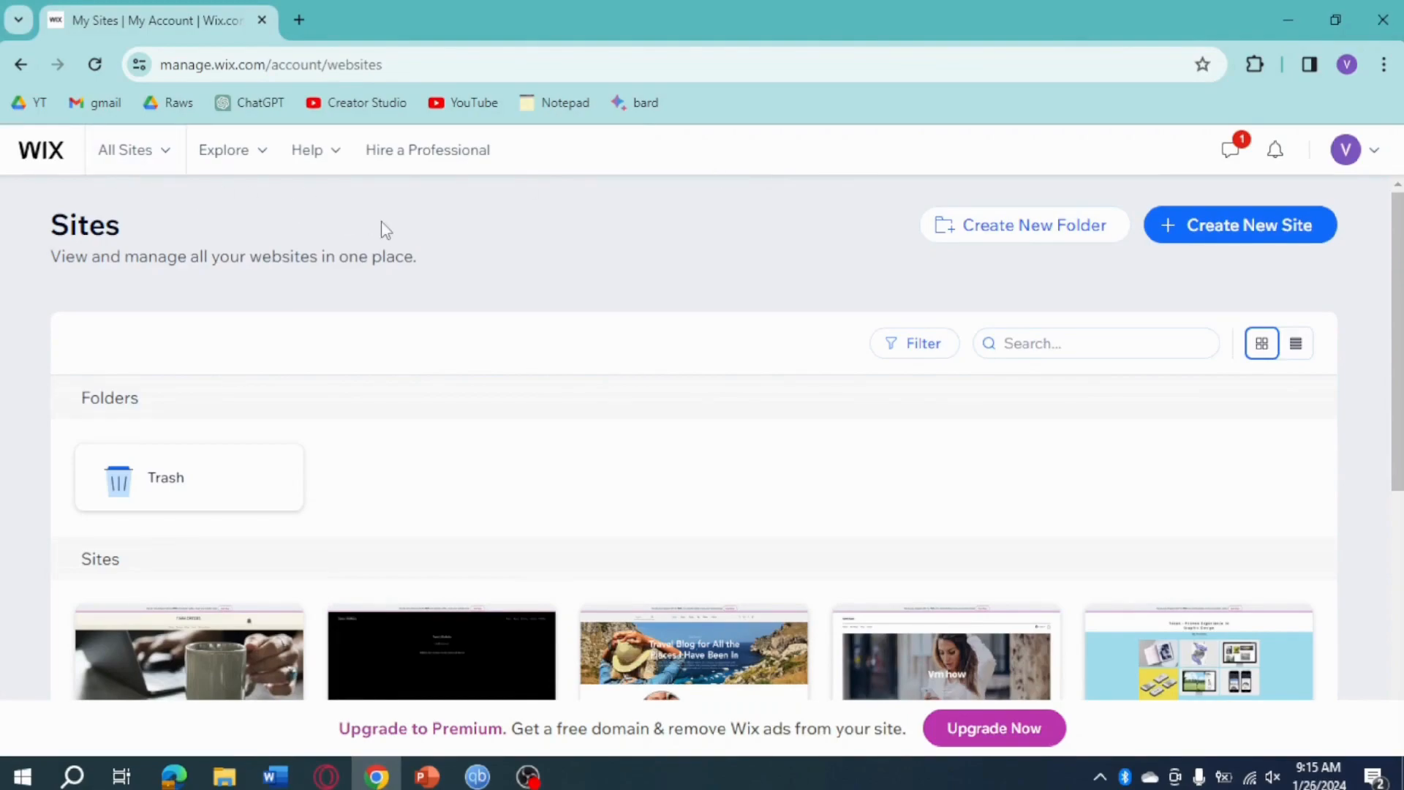
Step: Create a new site without AI setup and choose Mom Blog as the website type
{"action": "left_click", "coordinate": [1216, 243]}
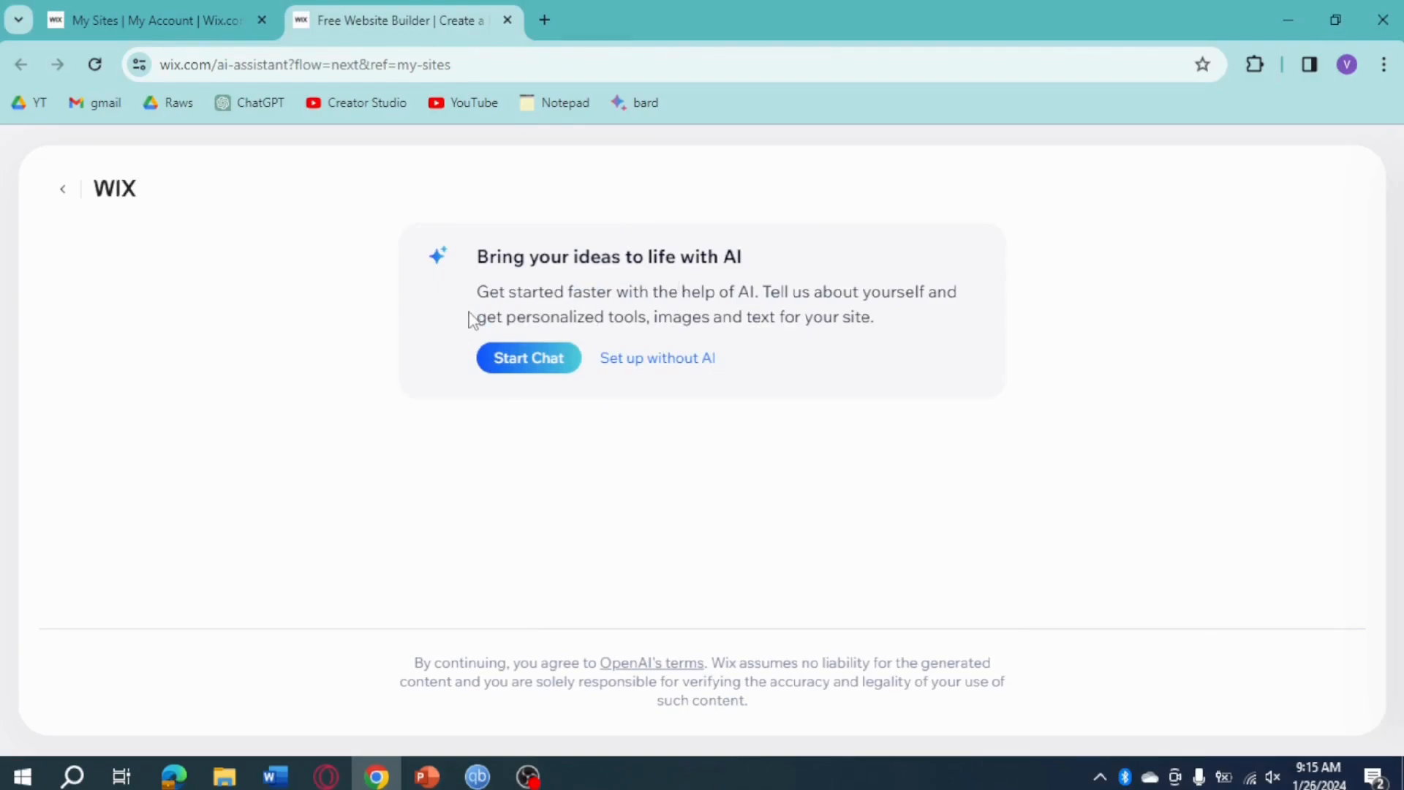
{"action": "left_click", "coordinate": [672, 369]}
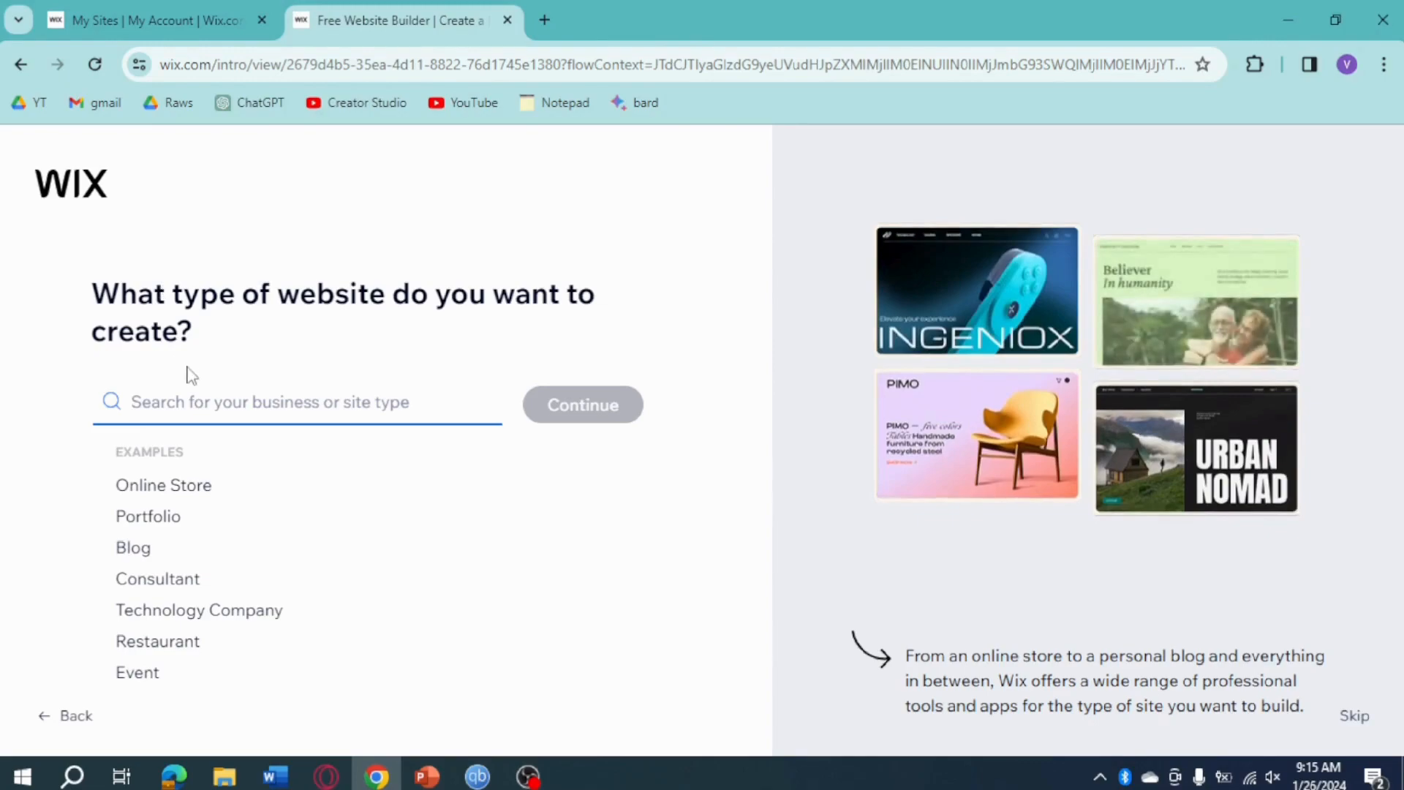
{"action": "left_click", "coordinate": [134, 548]}
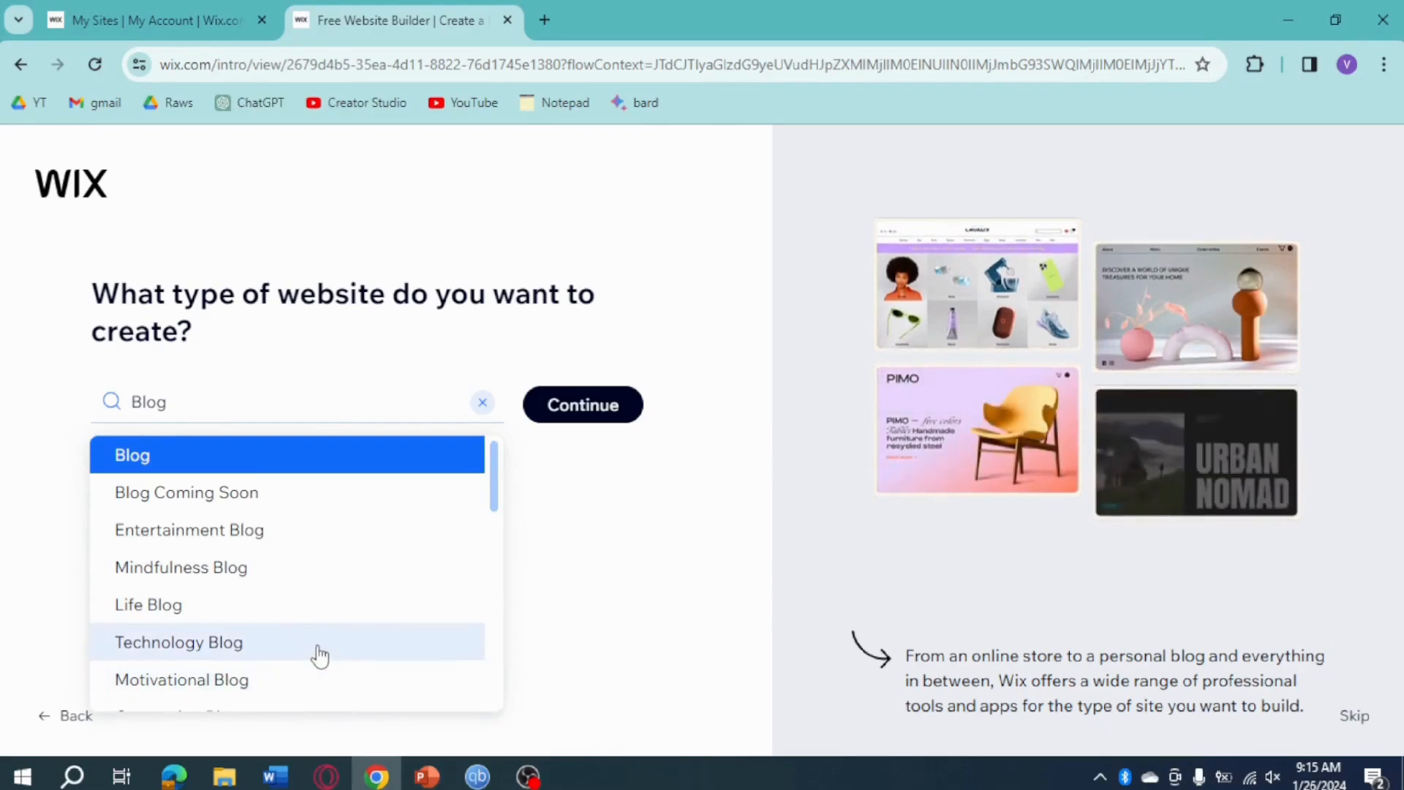
{"action": "scroll", "coordinate": [320, 651], "scroll_direction": "down", "scroll_amount": 3}
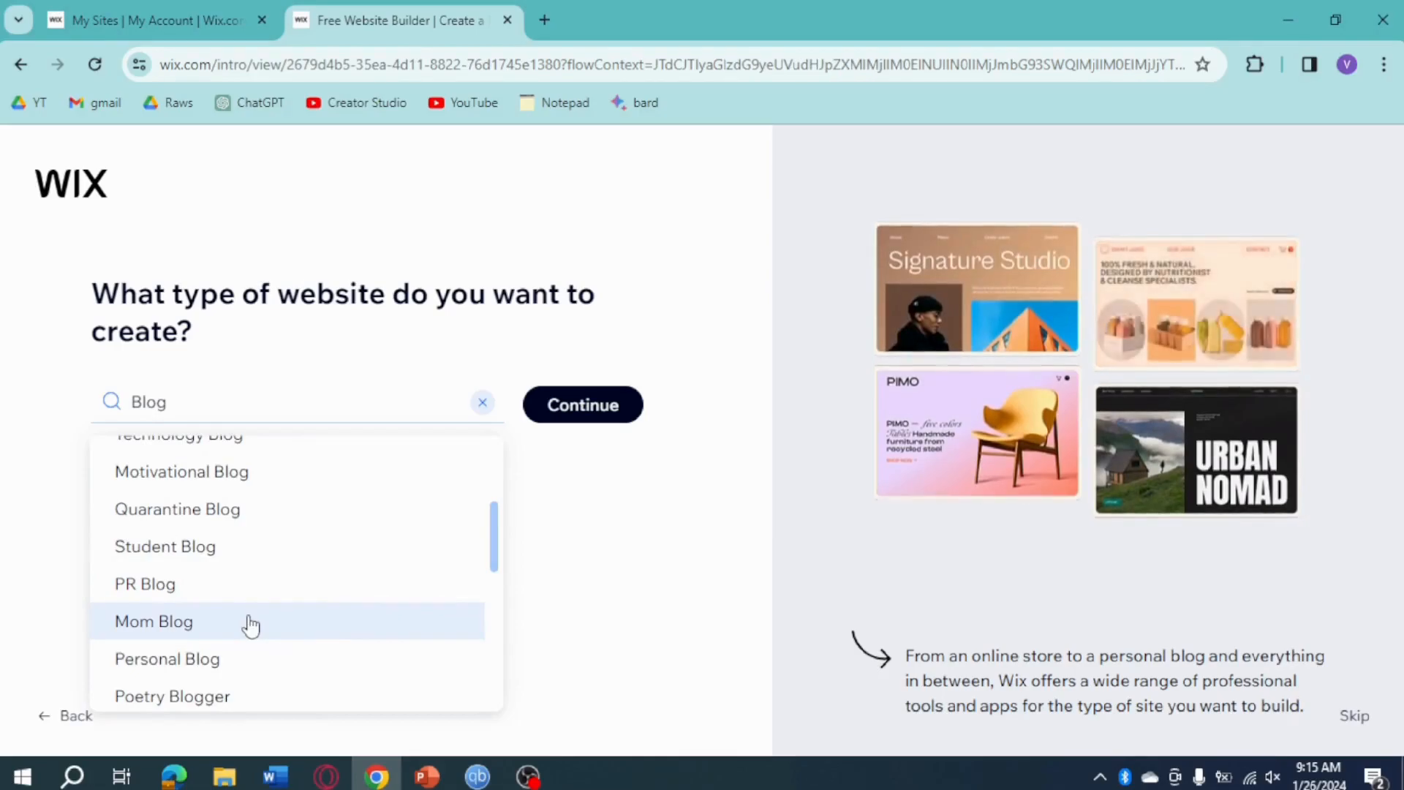
{"action": "left_click", "coordinate": [251, 625]}
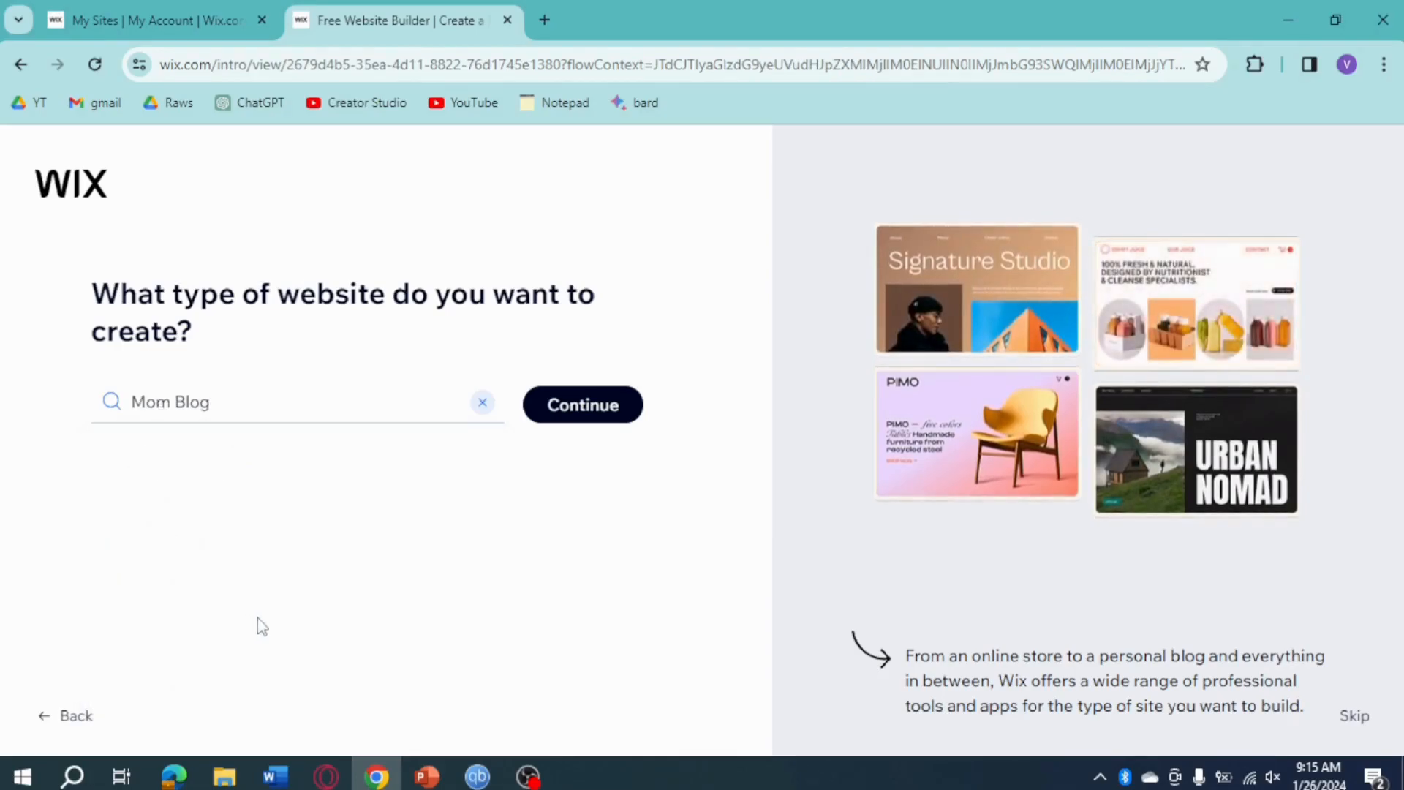
{"action": "left_click", "coordinate": [561, 414]}
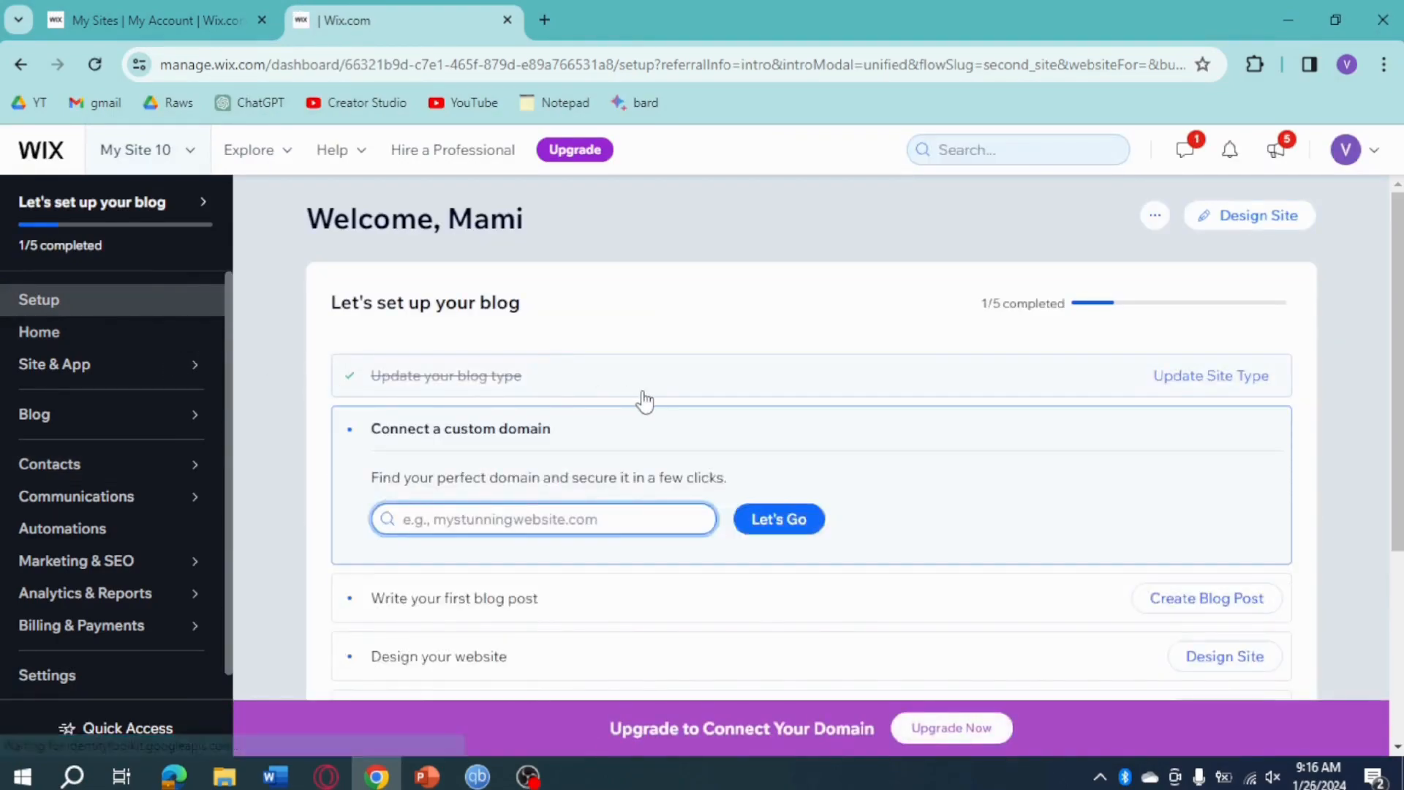
Step: Look at the title and body areas of a new blog post from the setup checklist, and return to the dashboard
{"action": "scroll", "coordinate": [863, 432], "scroll_direction": "down", "scroll_amount": 1}
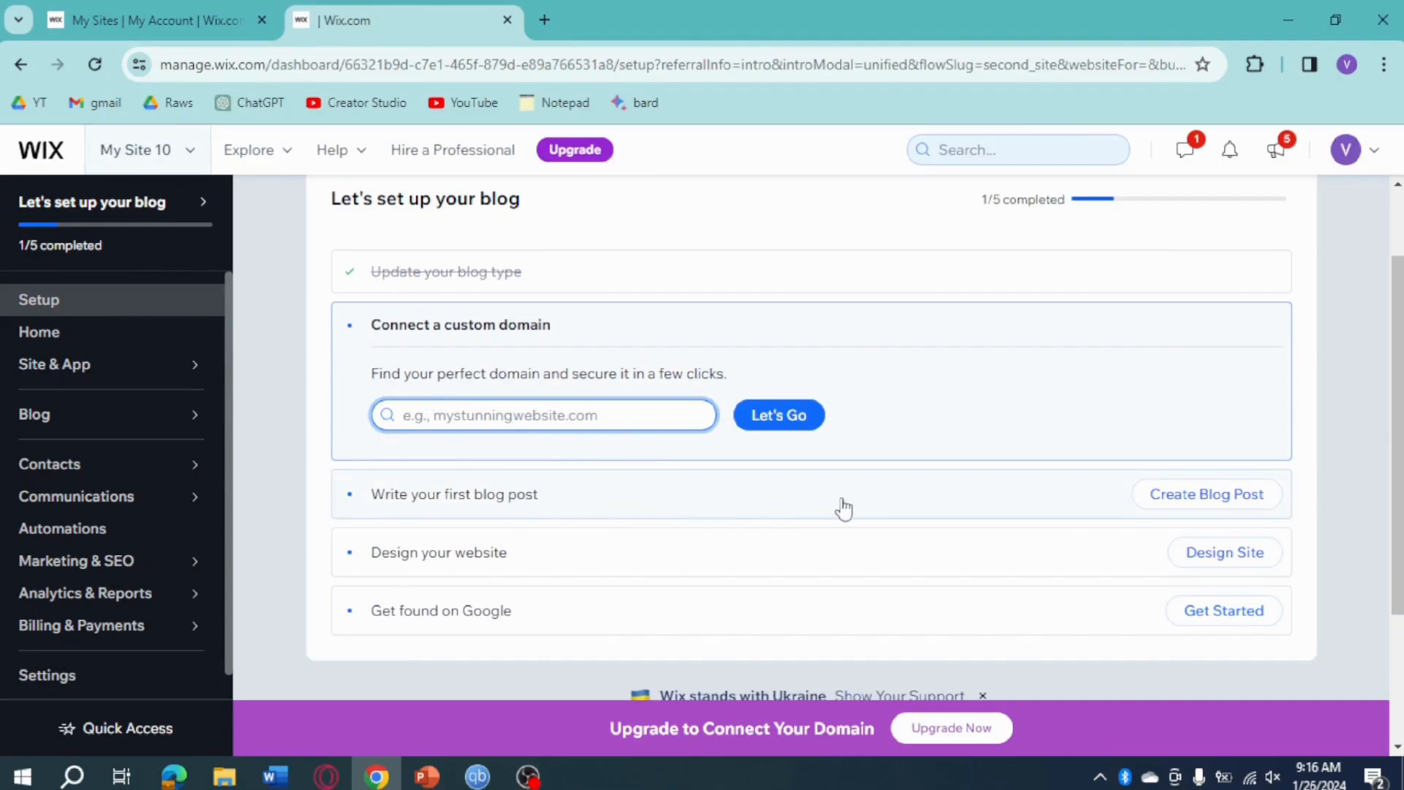
{"action": "left_click", "coordinate": [1220, 502]}
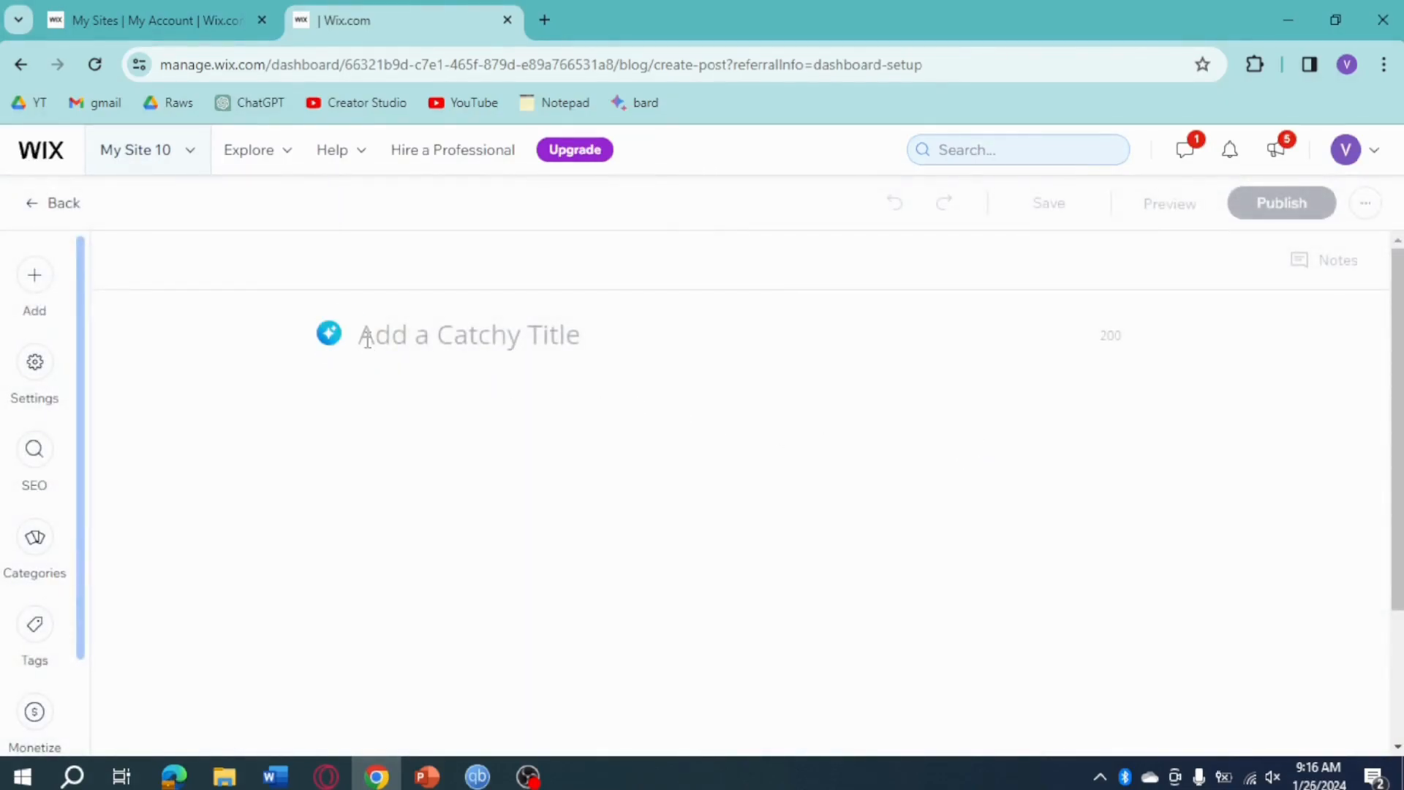
{"action": "left_click", "coordinate": [518, 328]}
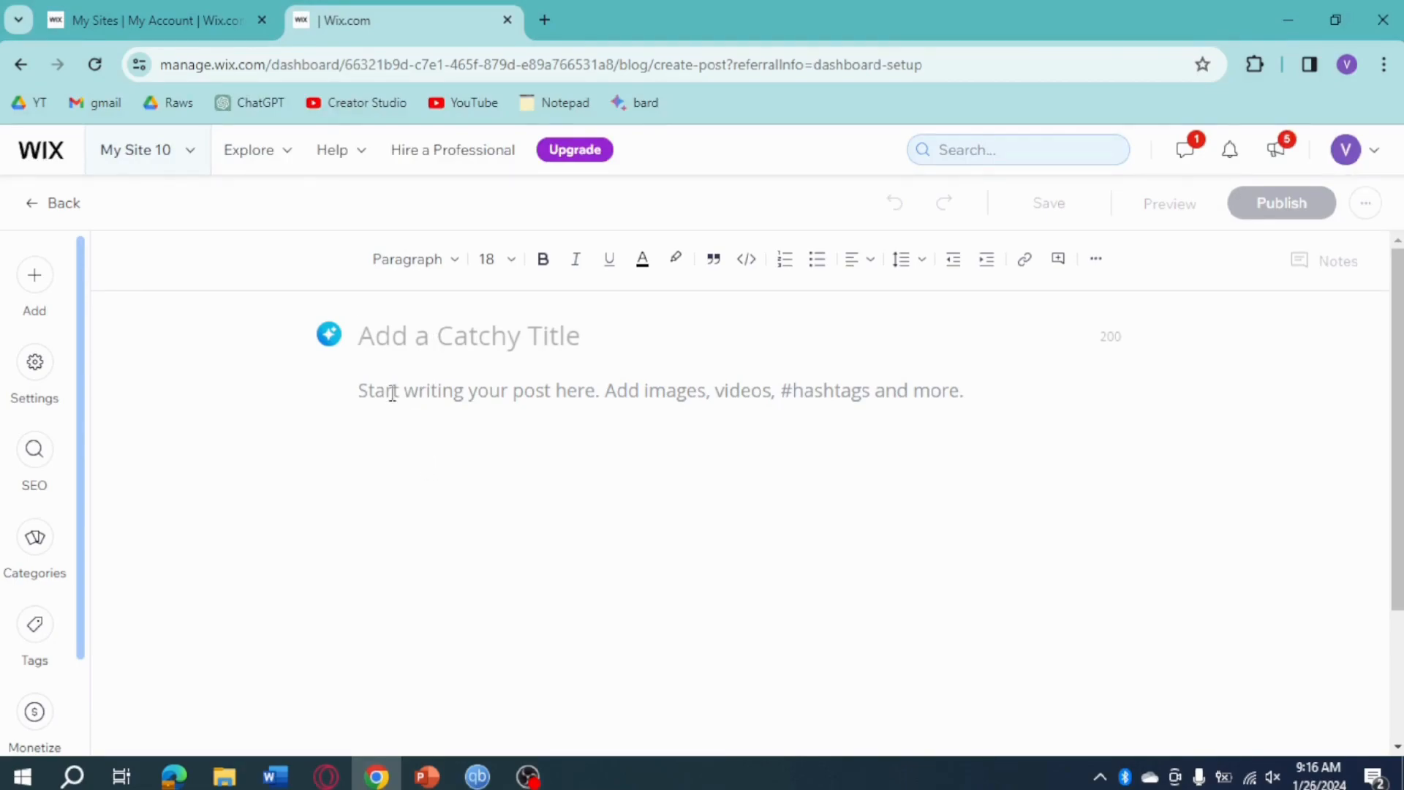
{"action": "left_click", "coordinate": [485, 432]}
{"action": "key", "text": "alt+Left"}
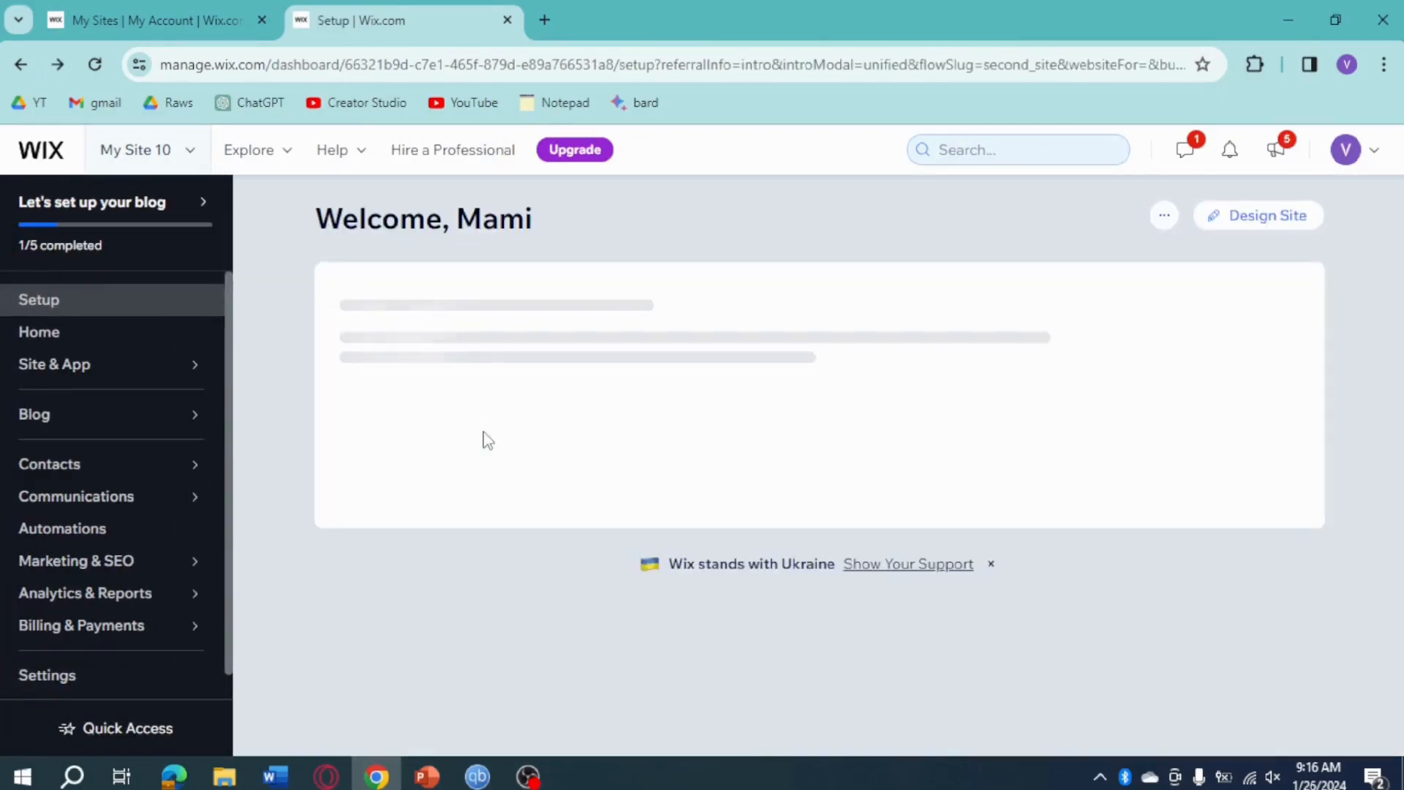
Step: Start designing the website from a template, choosing the Lemon Squeezy Family Blog template for editing
{"action": "scroll", "coordinate": [902, 504], "scroll_direction": "down", "scroll_amount": 2}
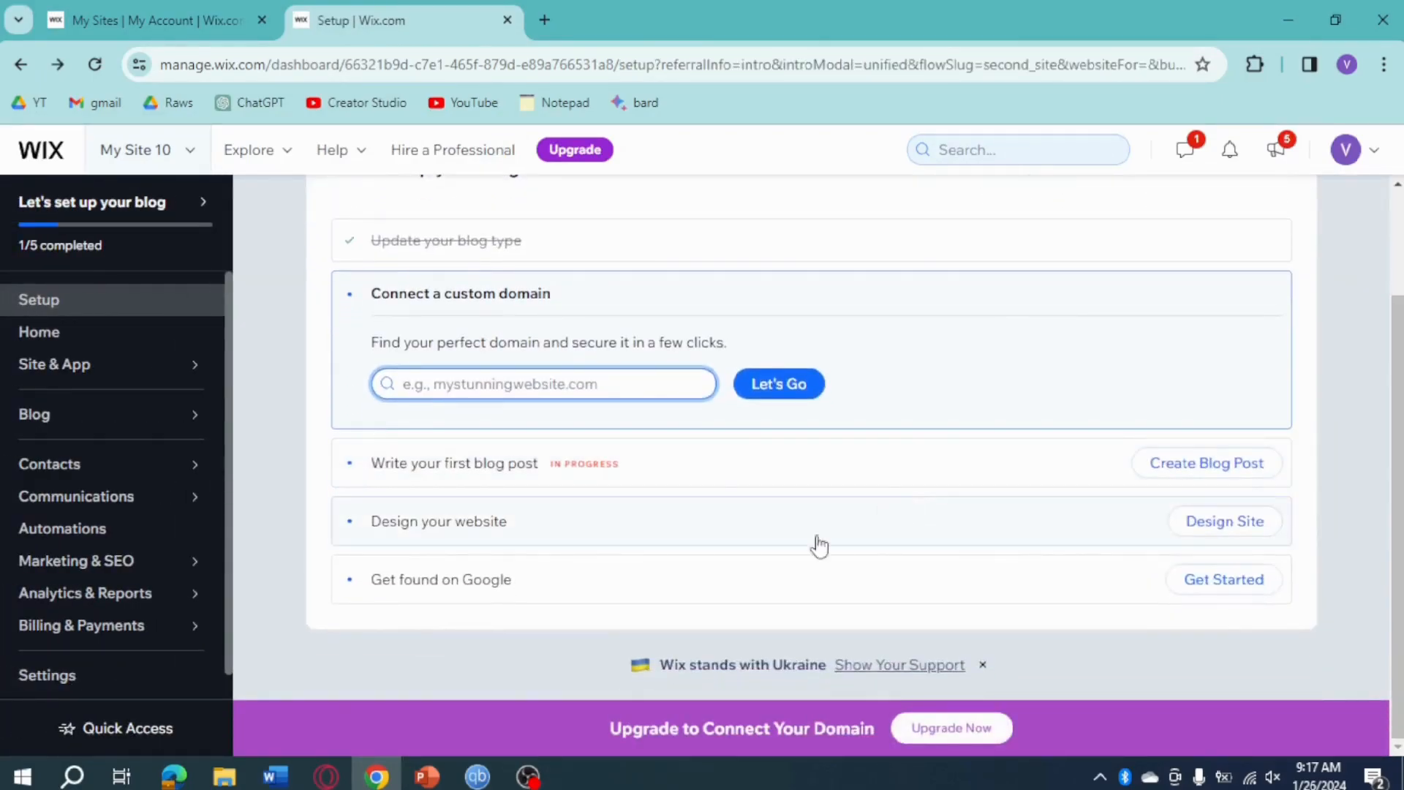
{"action": "left_click", "coordinate": [1172, 529]}
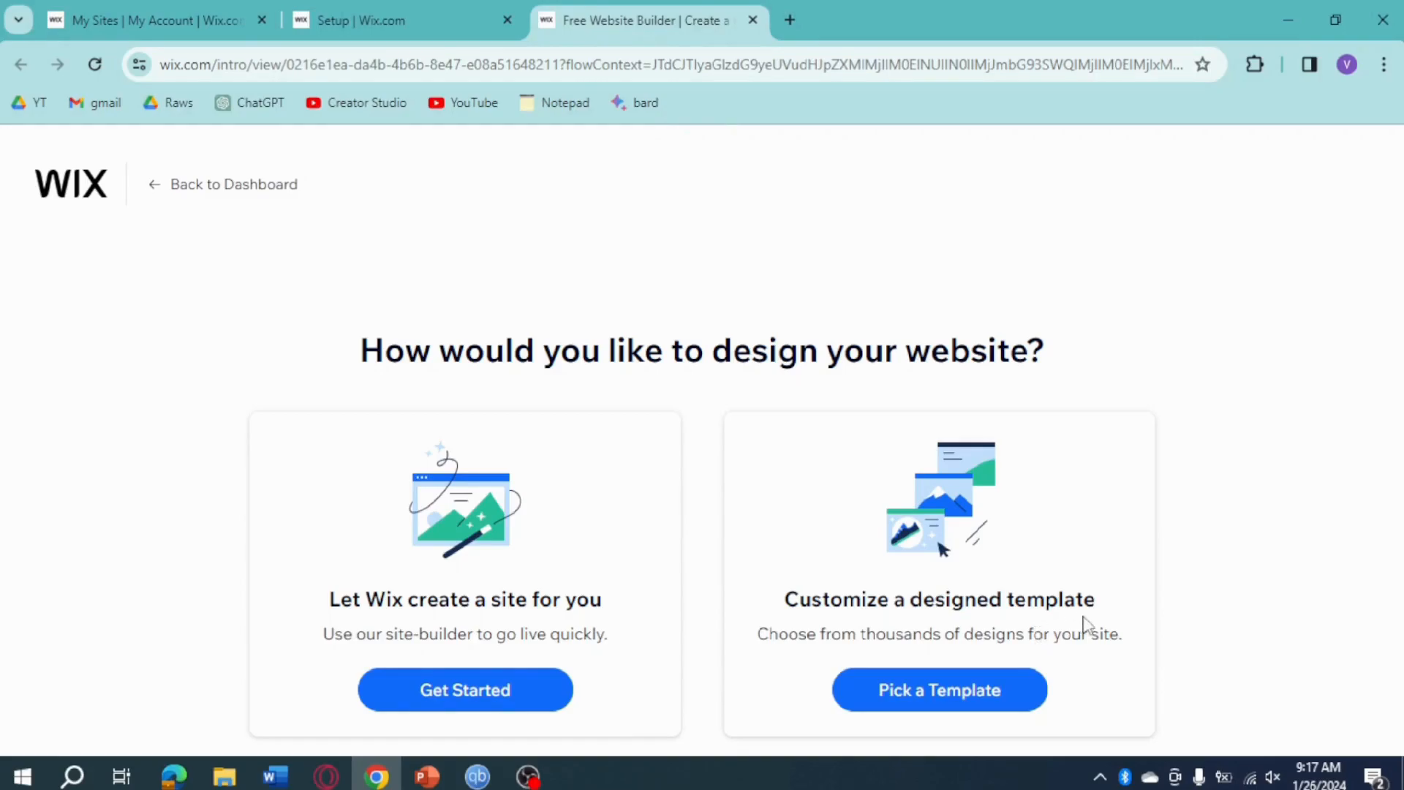
{"action": "left_click", "coordinate": [973, 700]}
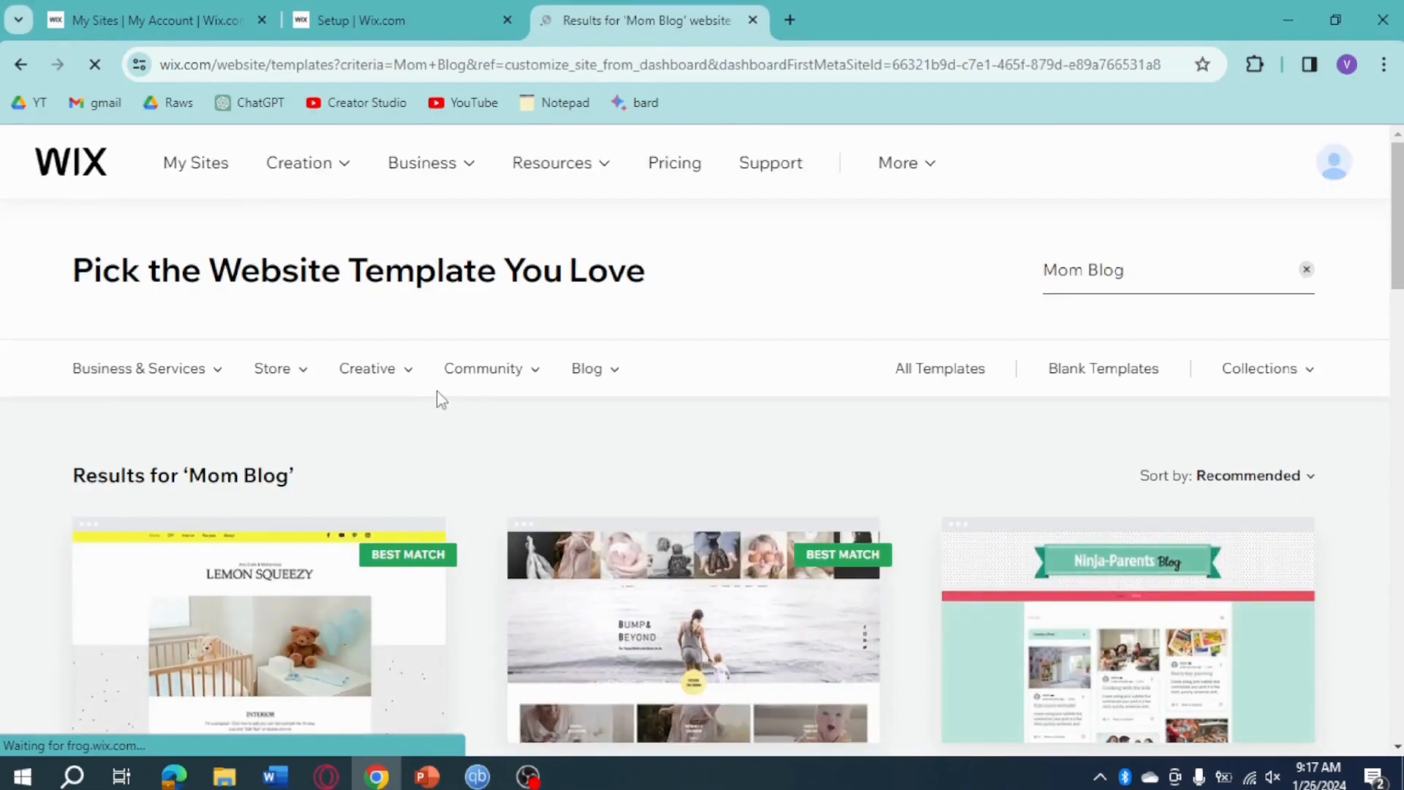
{"action": "scroll", "coordinate": [441, 400], "scroll_direction": "down", "scroll_amount": 1}
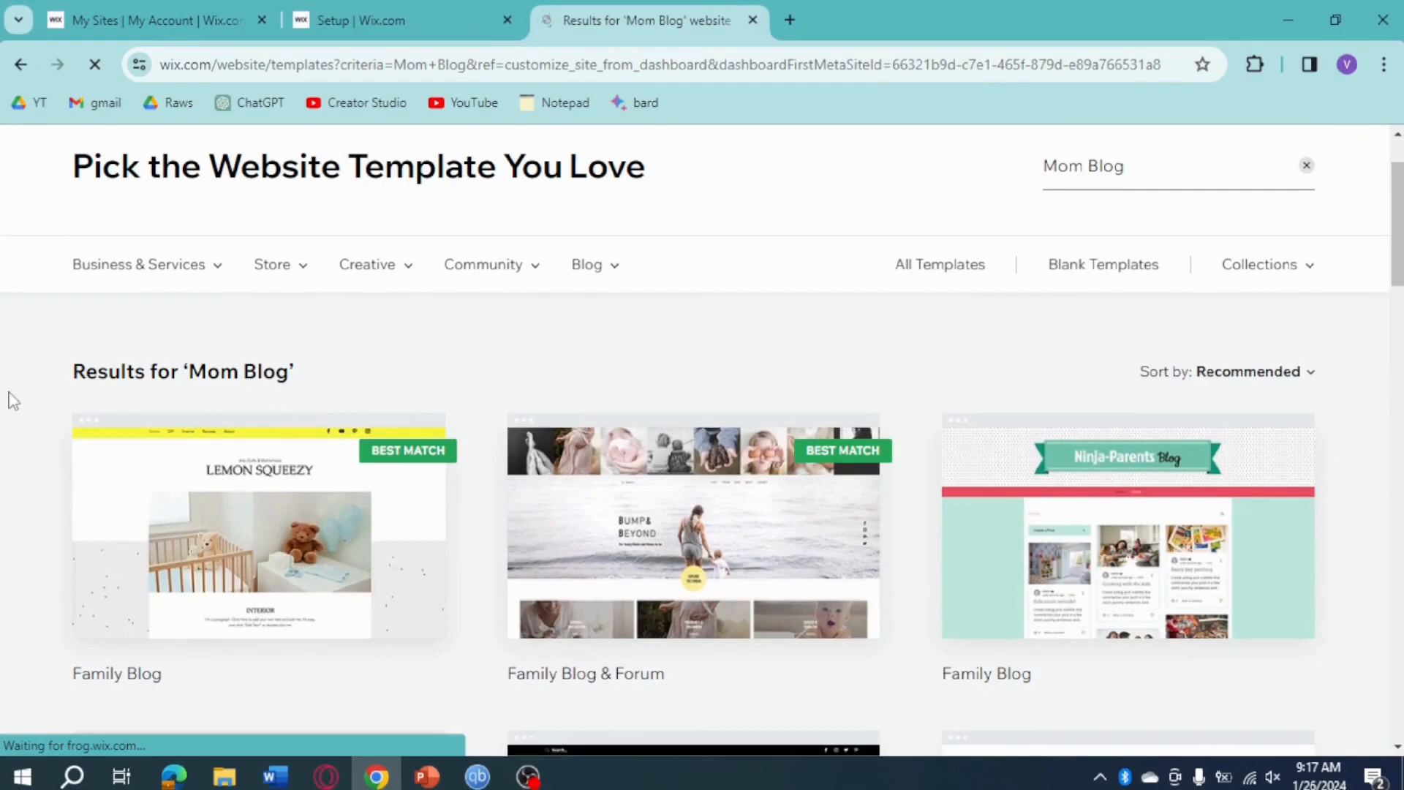
{"action": "mouse_move", "coordinate": [288, 498]}
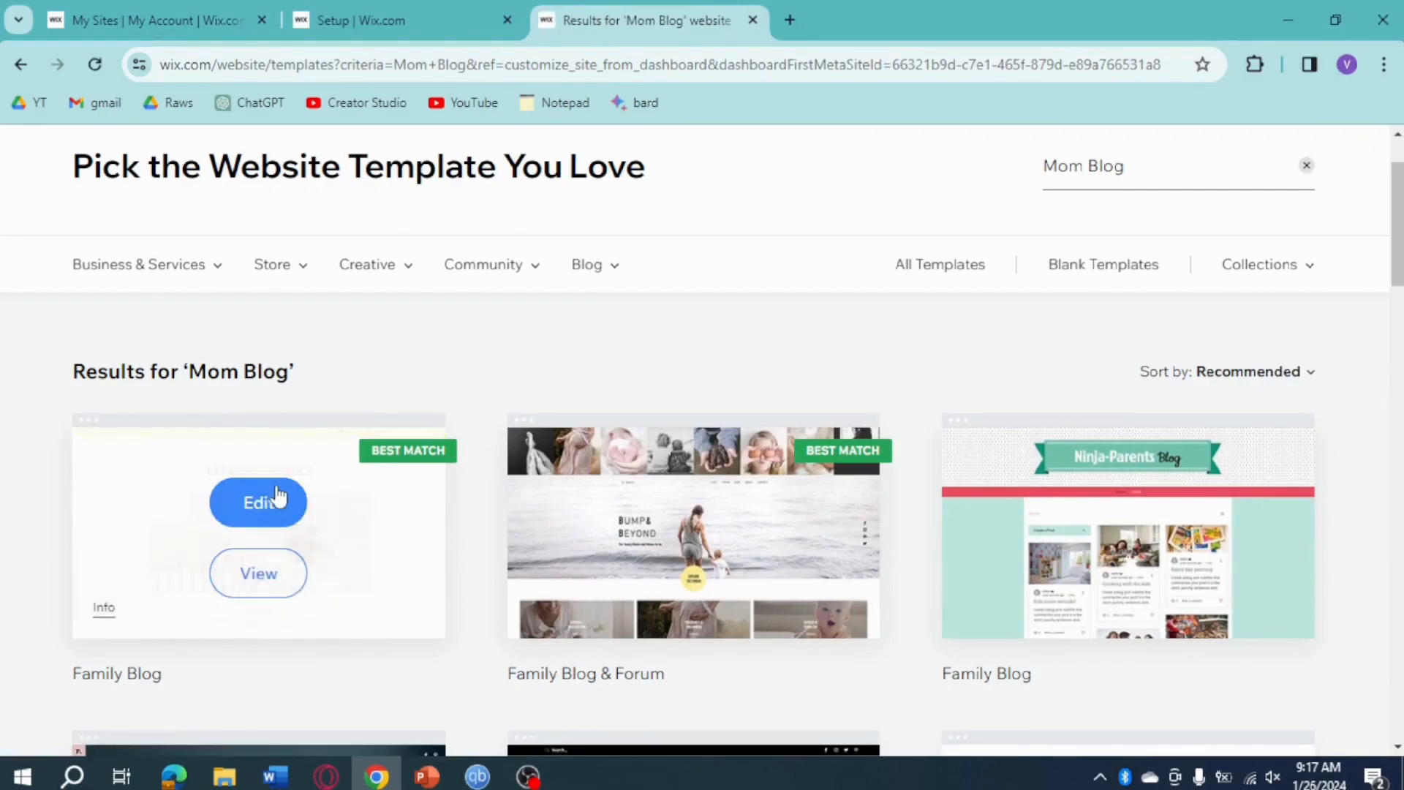
{"action": "left_click", "coordinate": [265, 517]}
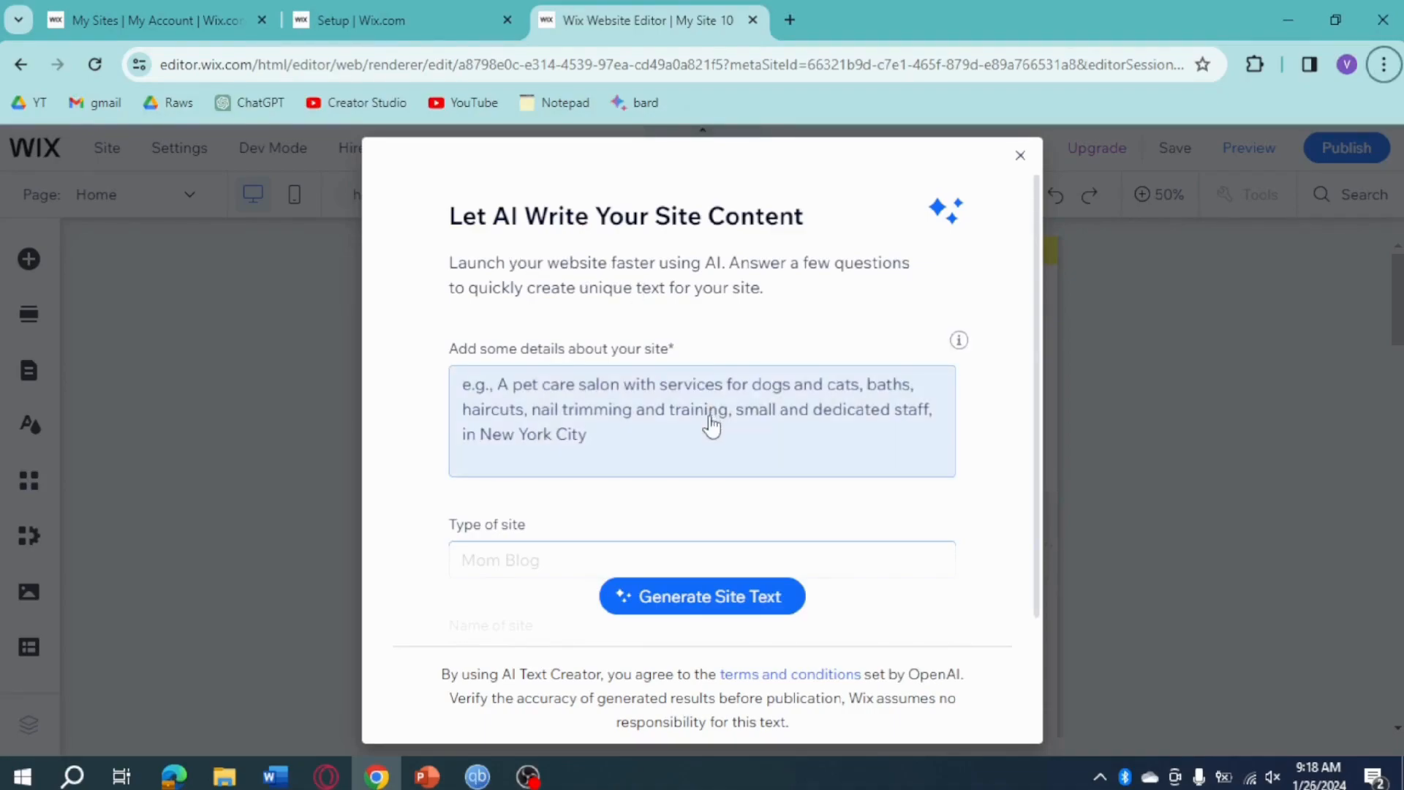
Step: Generate AI site text with the site name "Daily Mom" and the details "a mom helping other moms with mom life"
{"action": "scroll", "coordinate": [707, 431], "scroll_direction": "down", "scroll_amount": 2}
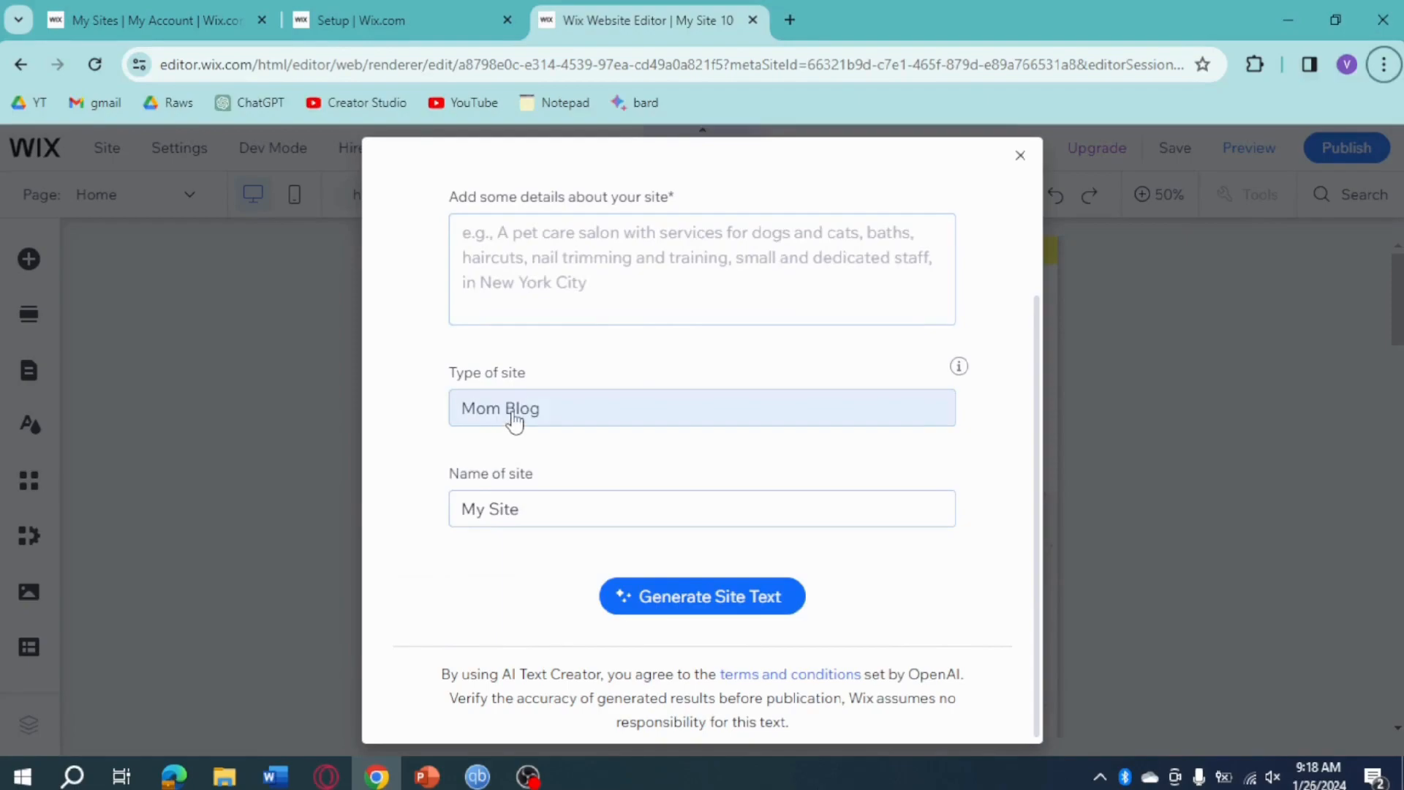
{"action": "left_click", "coordinate": [575, 512]}
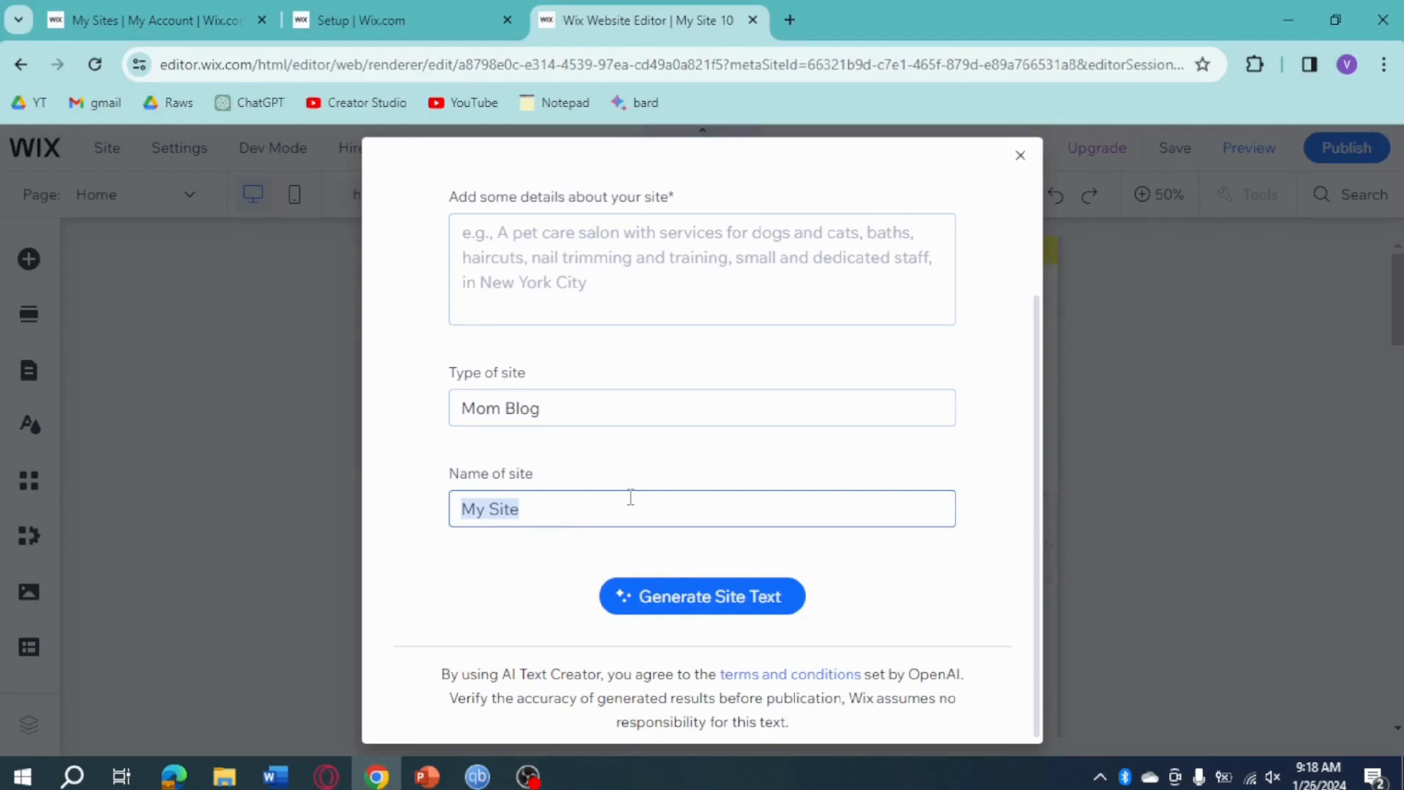
{"action": "type", "text": "Daily Mom"}
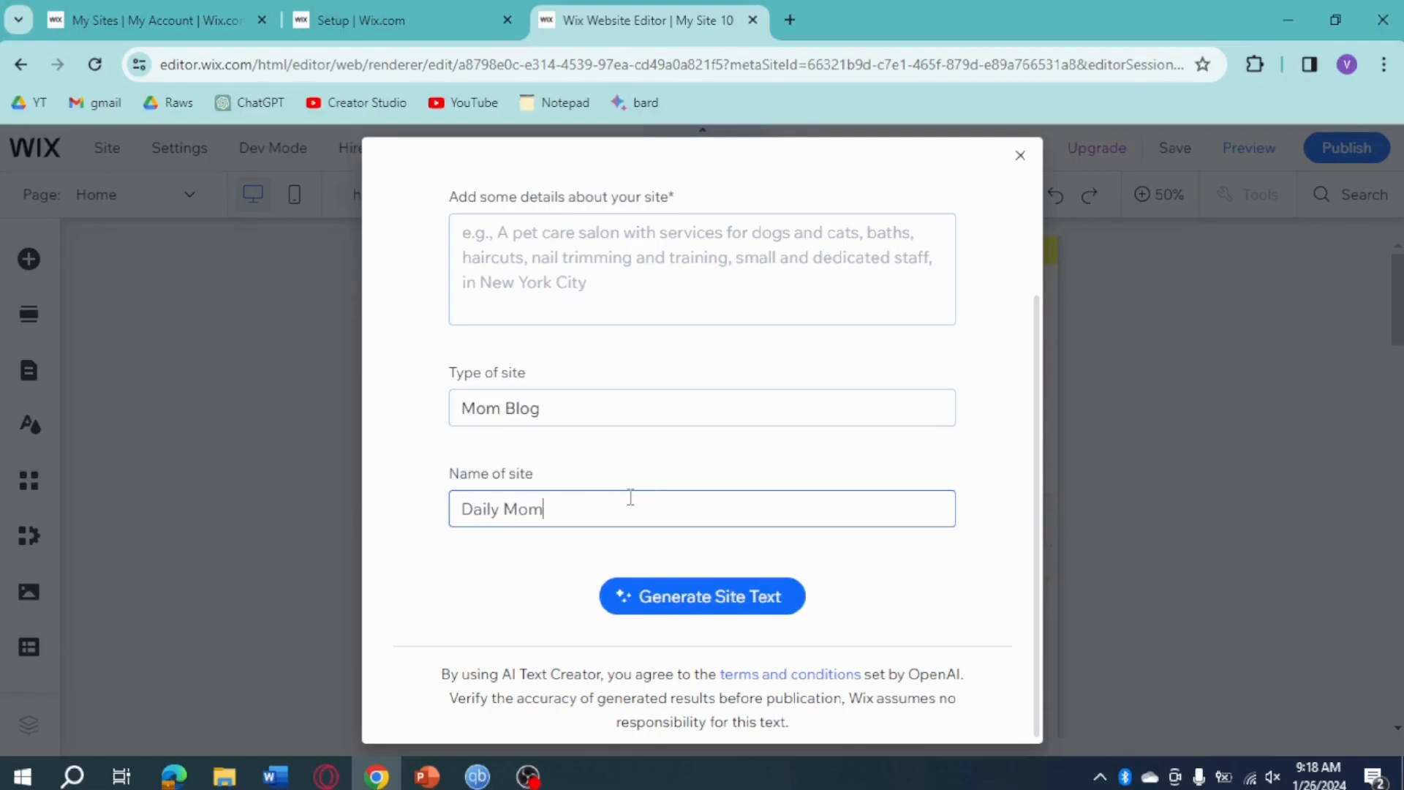
{"action": "scroll", "coordinate": [629, 500], "scroll_direction": "up", "scroll_amount": 3}
{"action": "left_click", "coordinate": [668, 419]}
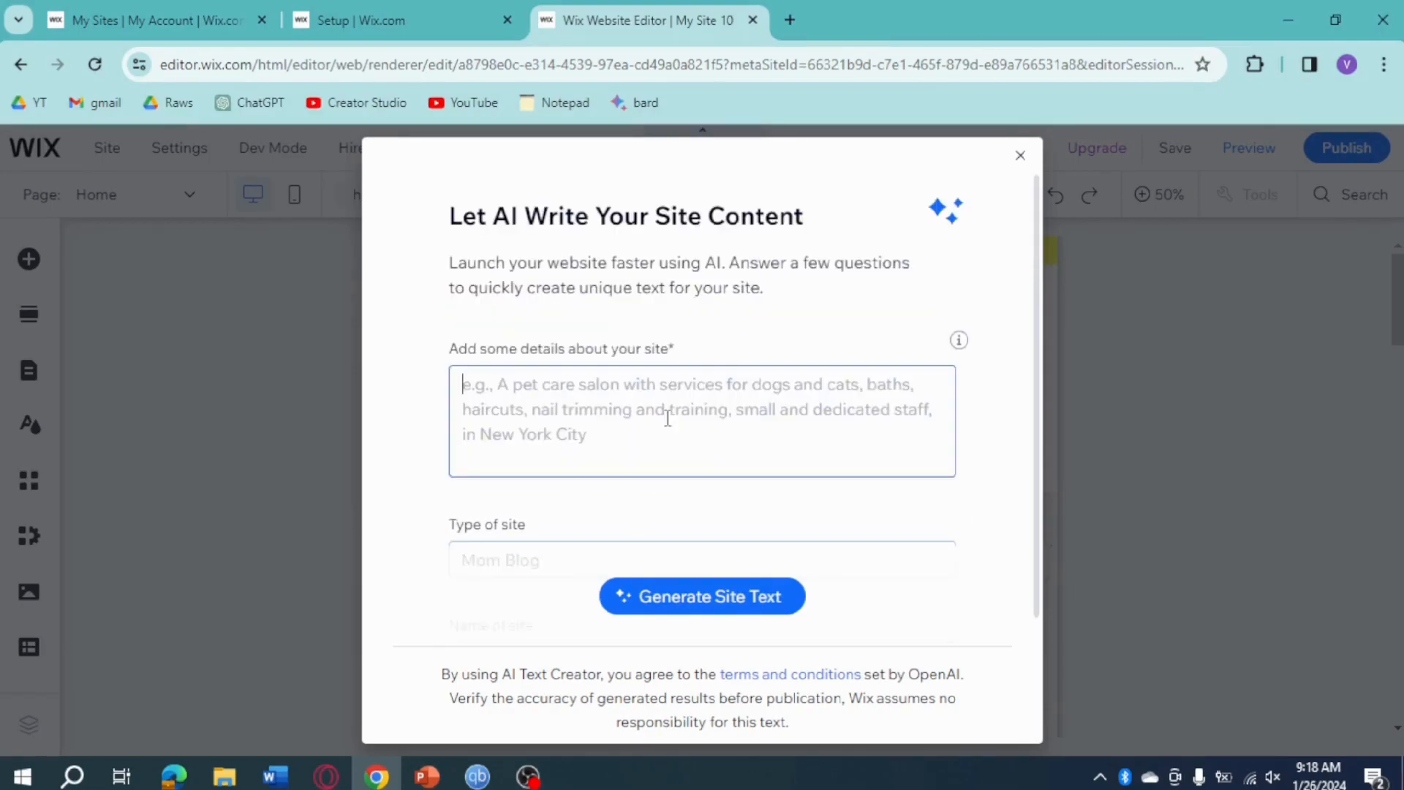
{"action": "type", "text": "a"}
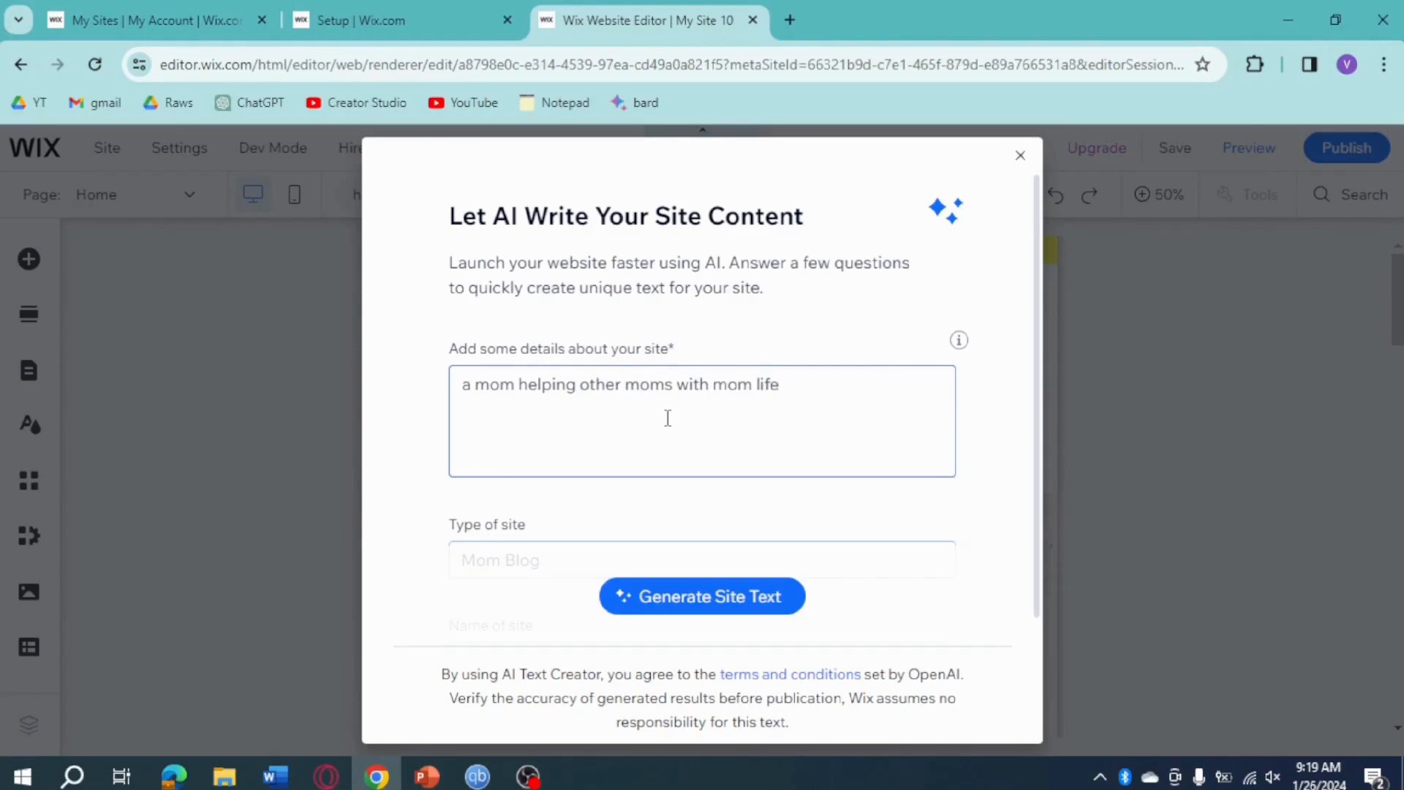
{"action": "left_click", "coordinate": [785, 601]}
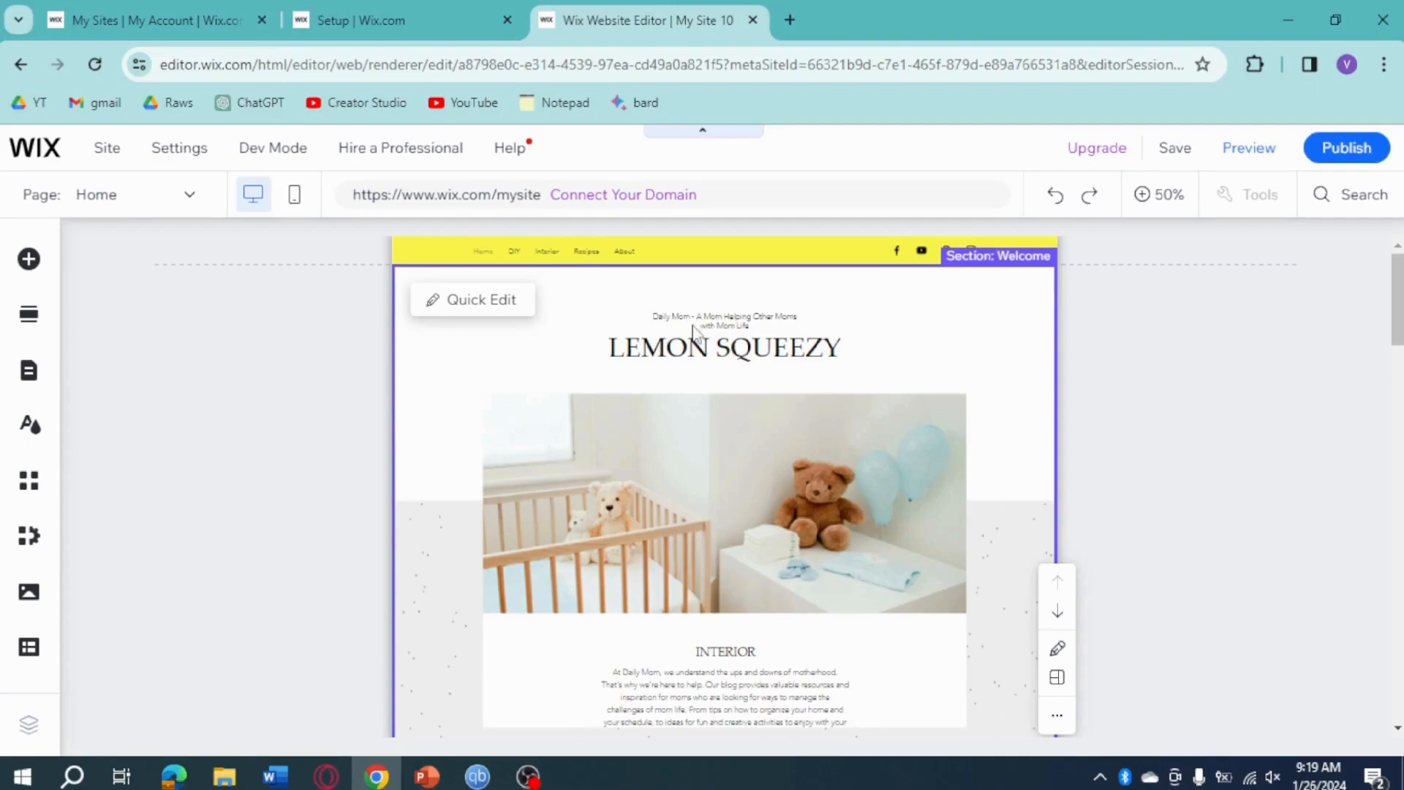
Step: Check the Welcome section's quick edit content options and return to the page at 100% zoom
{"action": "left_click", "coordinate": [496, 308]}
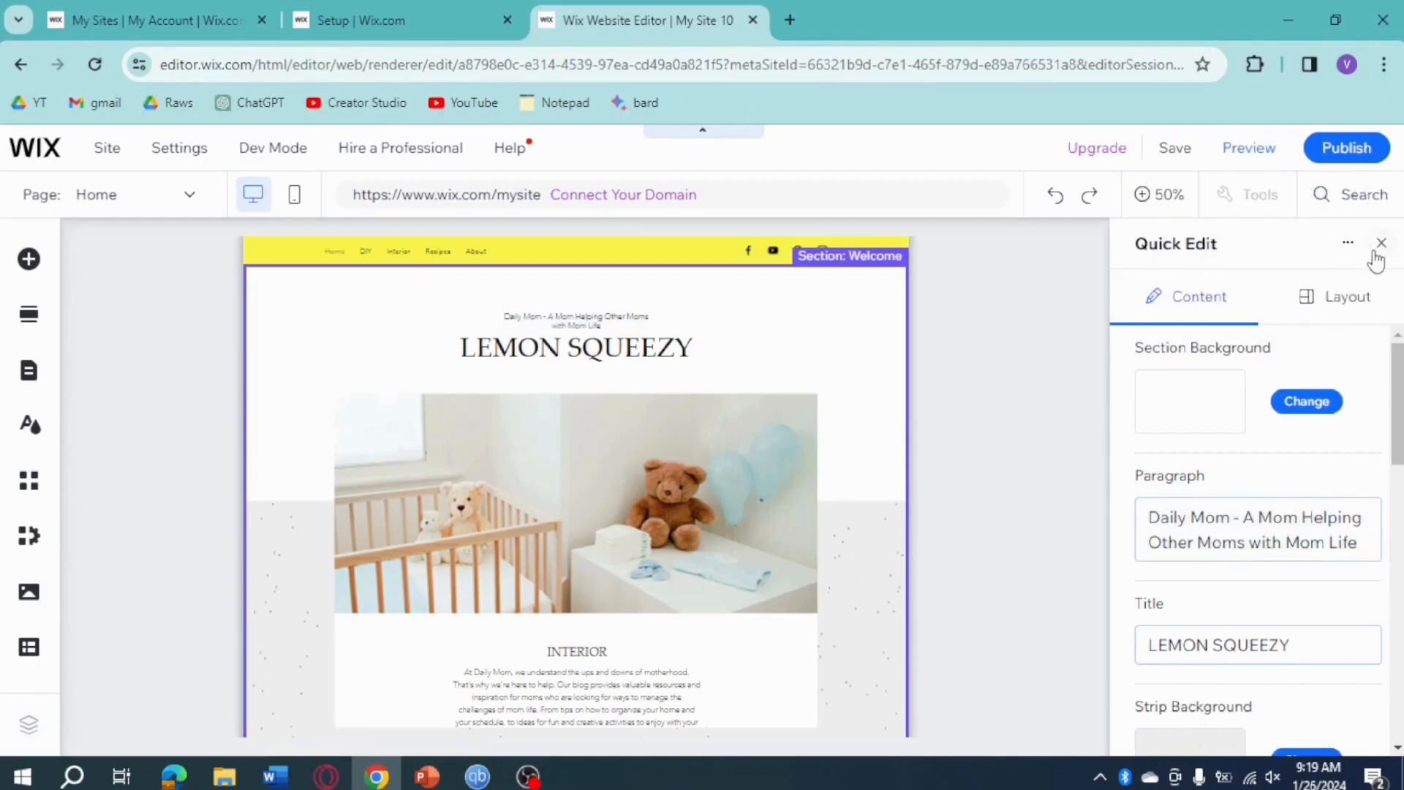
{"action": "left_click", "coordinate": [707, 449]}
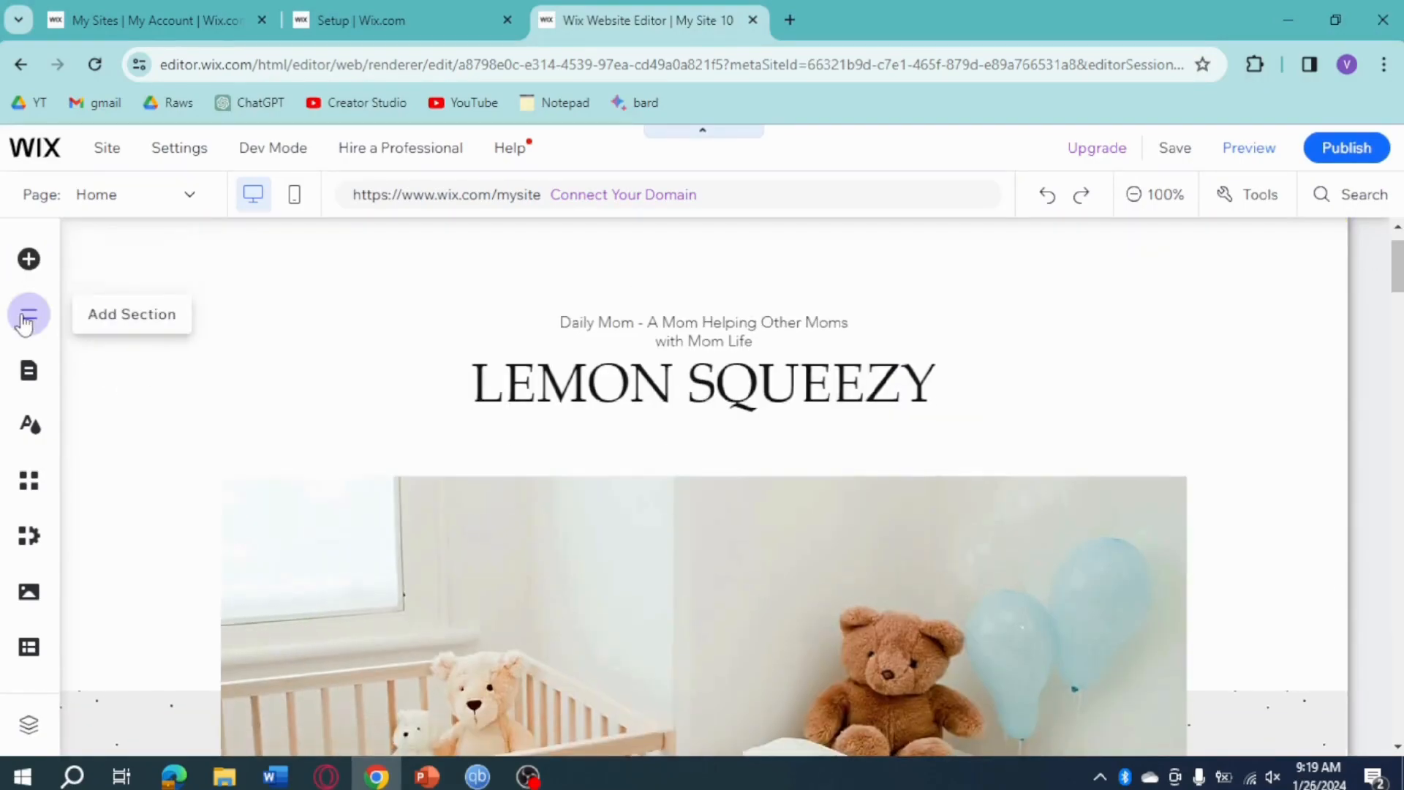
Step: Examine the kinds of elements that can be added to the page, including image, social, embed code, interactive and video elements
{"action": "left_click", "coordinate": [29, 260]}
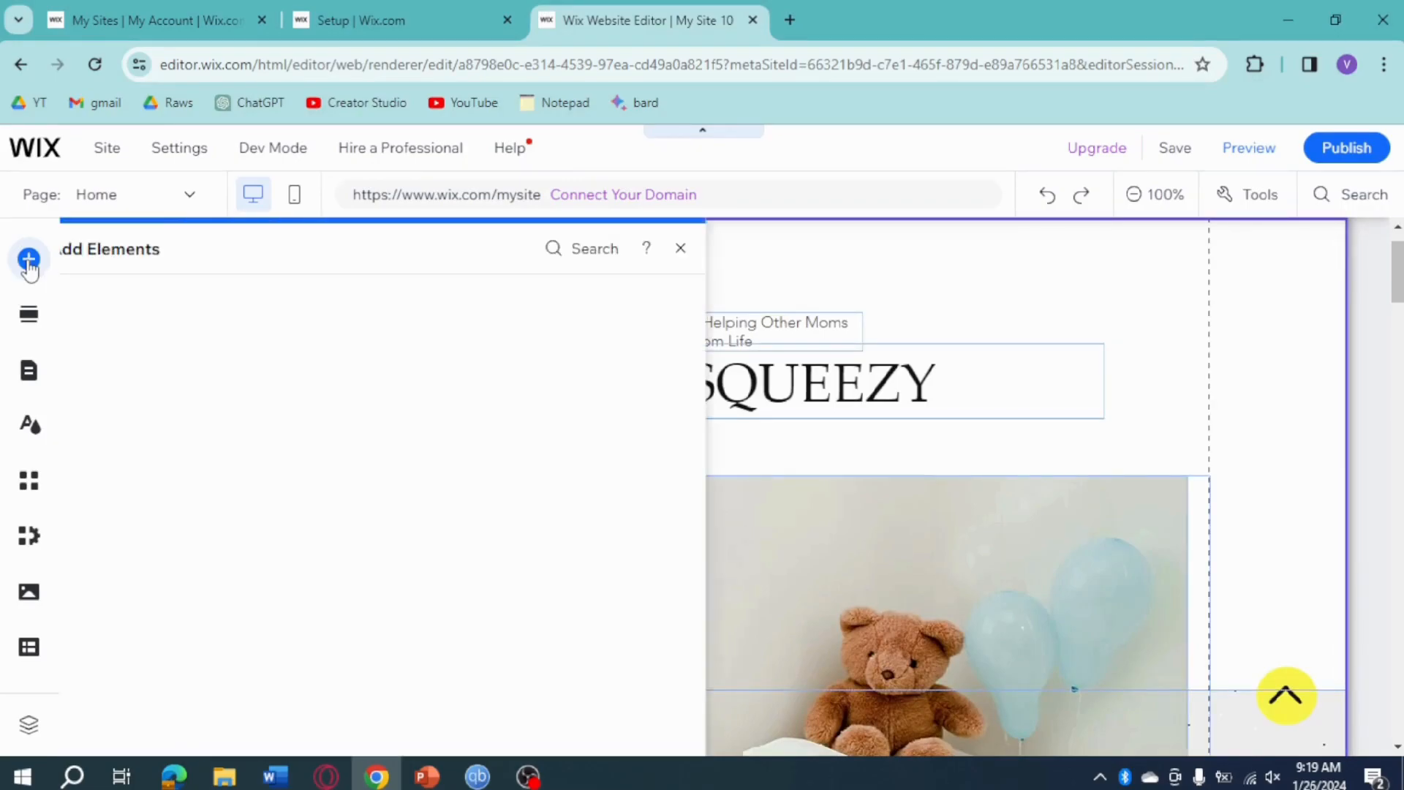
{"action": "left_click", "coordinate": [110, 326]}
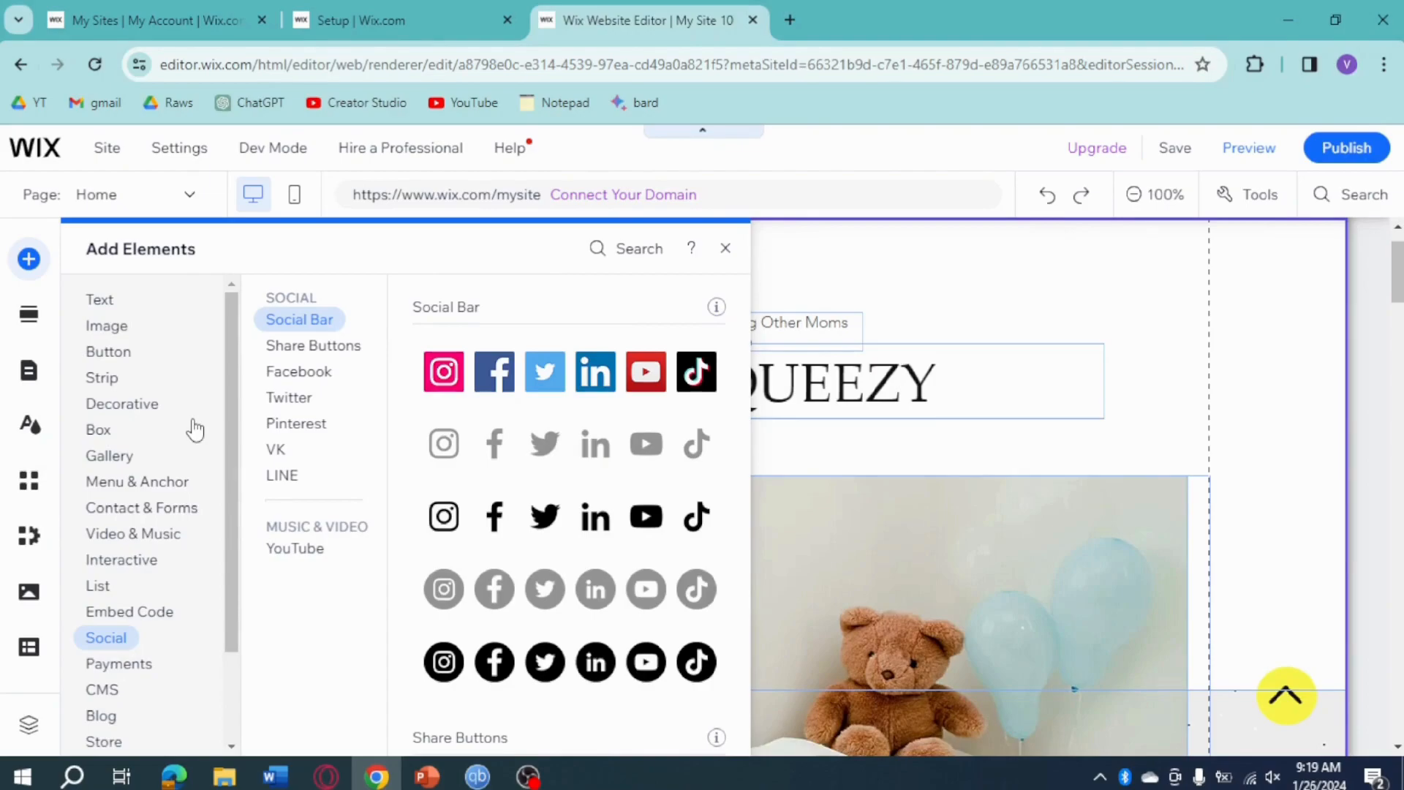
{"action": "left_click", "coordinate": [339, 369]}
{"action": "left_click", "coordinate": [139, 381]}
{"action": "left_click", "coordinate": [122, 326]}
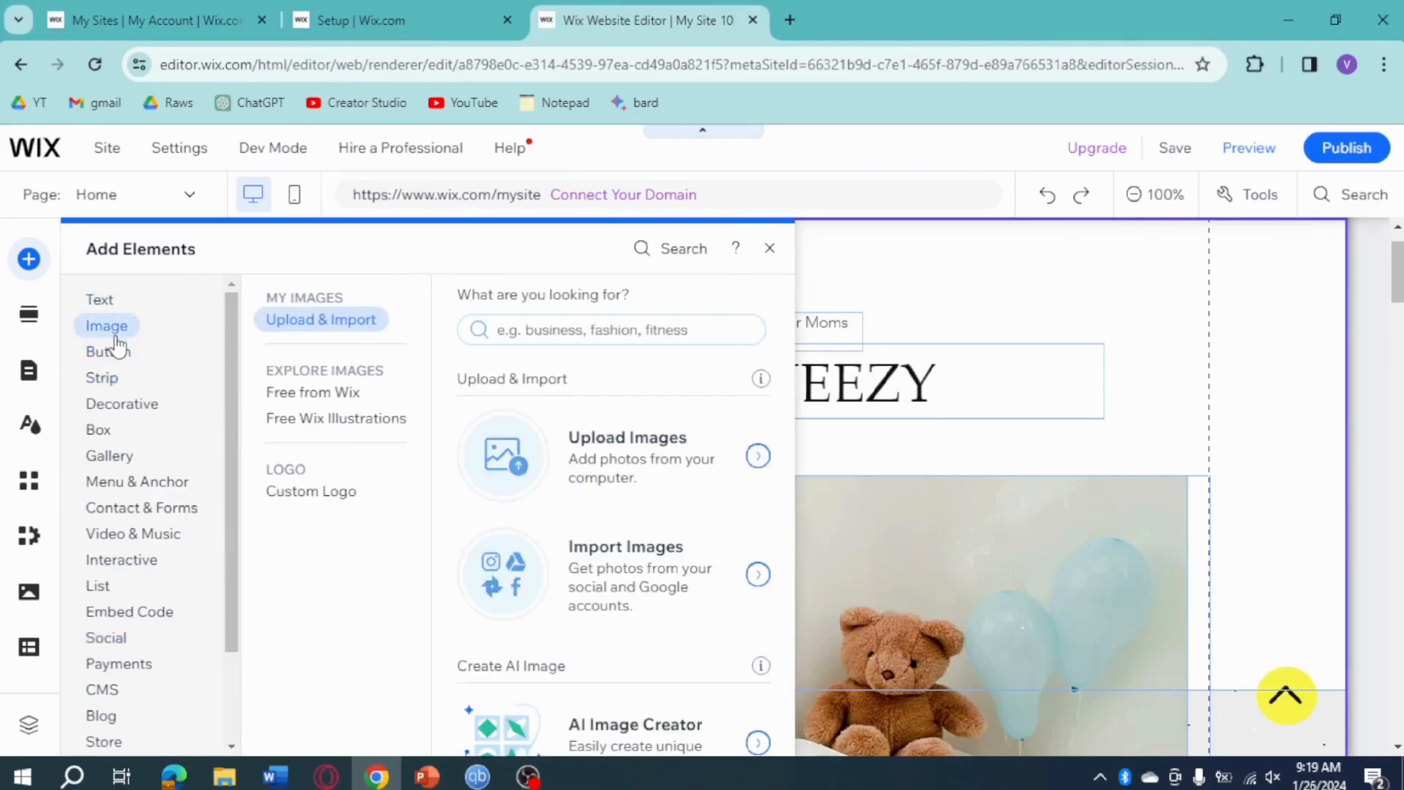
{"action": "left_click", "coordinate": [110, 507]}
{"action": "left_click", "coordinate": [117, 614]}
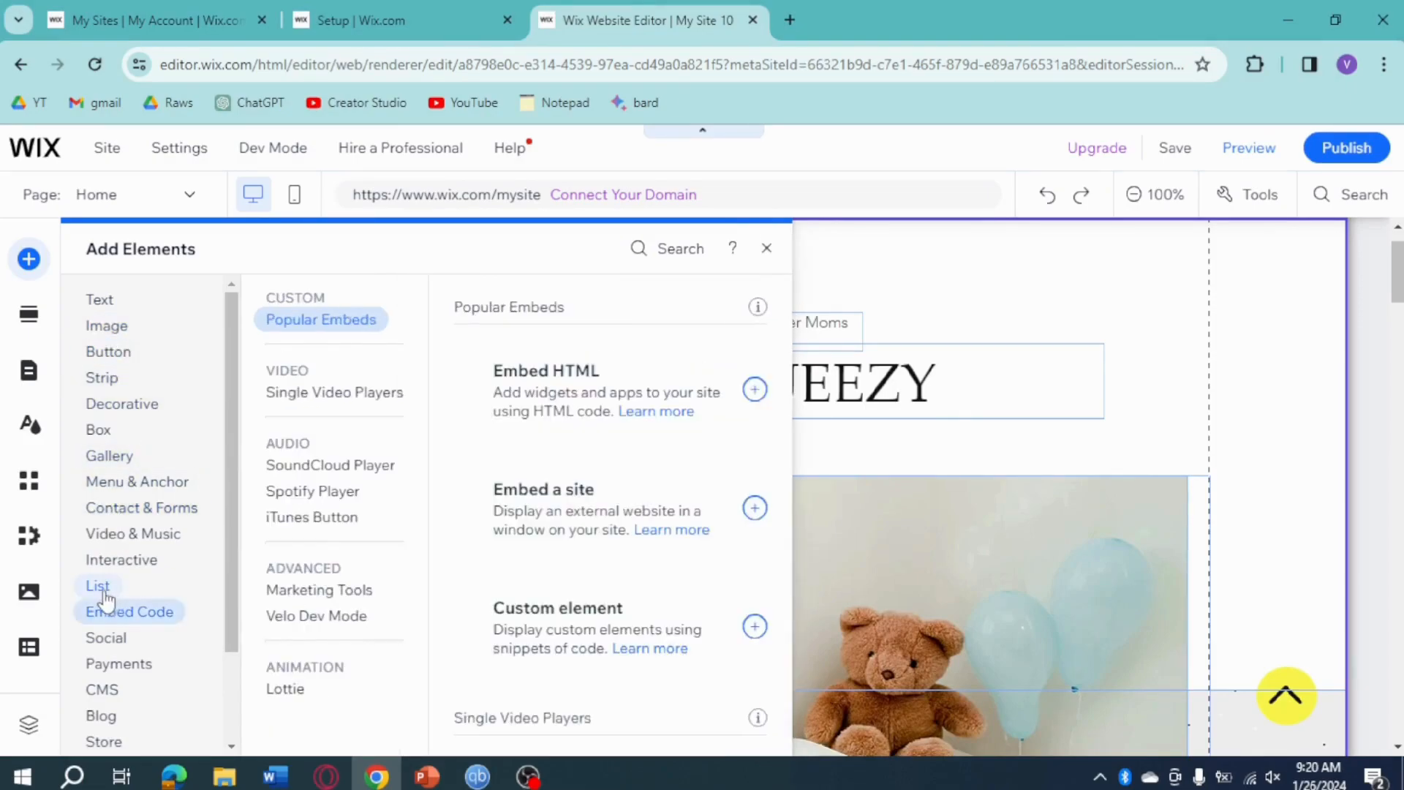
{"action": "left_click", "coordinate": [97, 586]}
{"action": "left_click", "coordinate": [126, 561]}
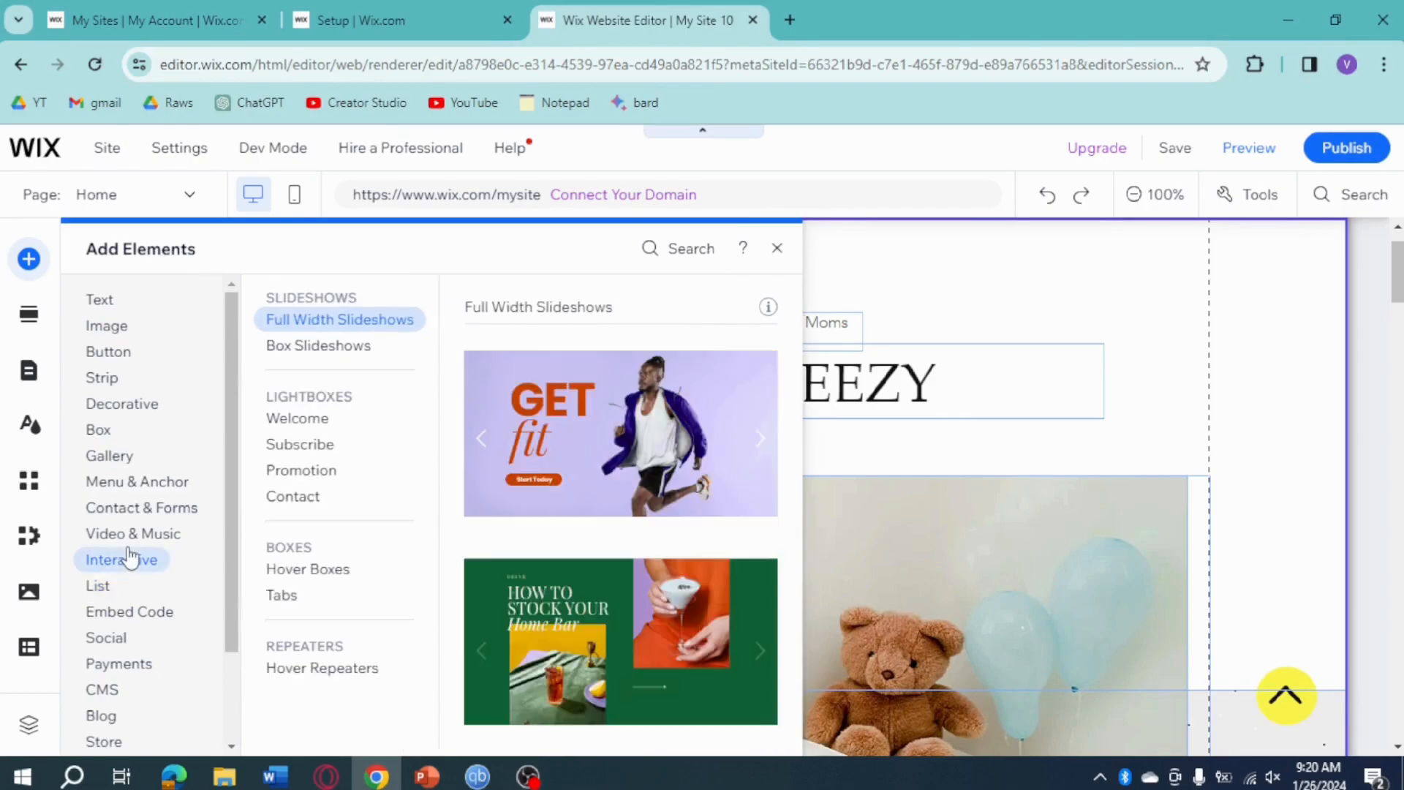
{"action": "left_click", "coordinate": [135, 534]}
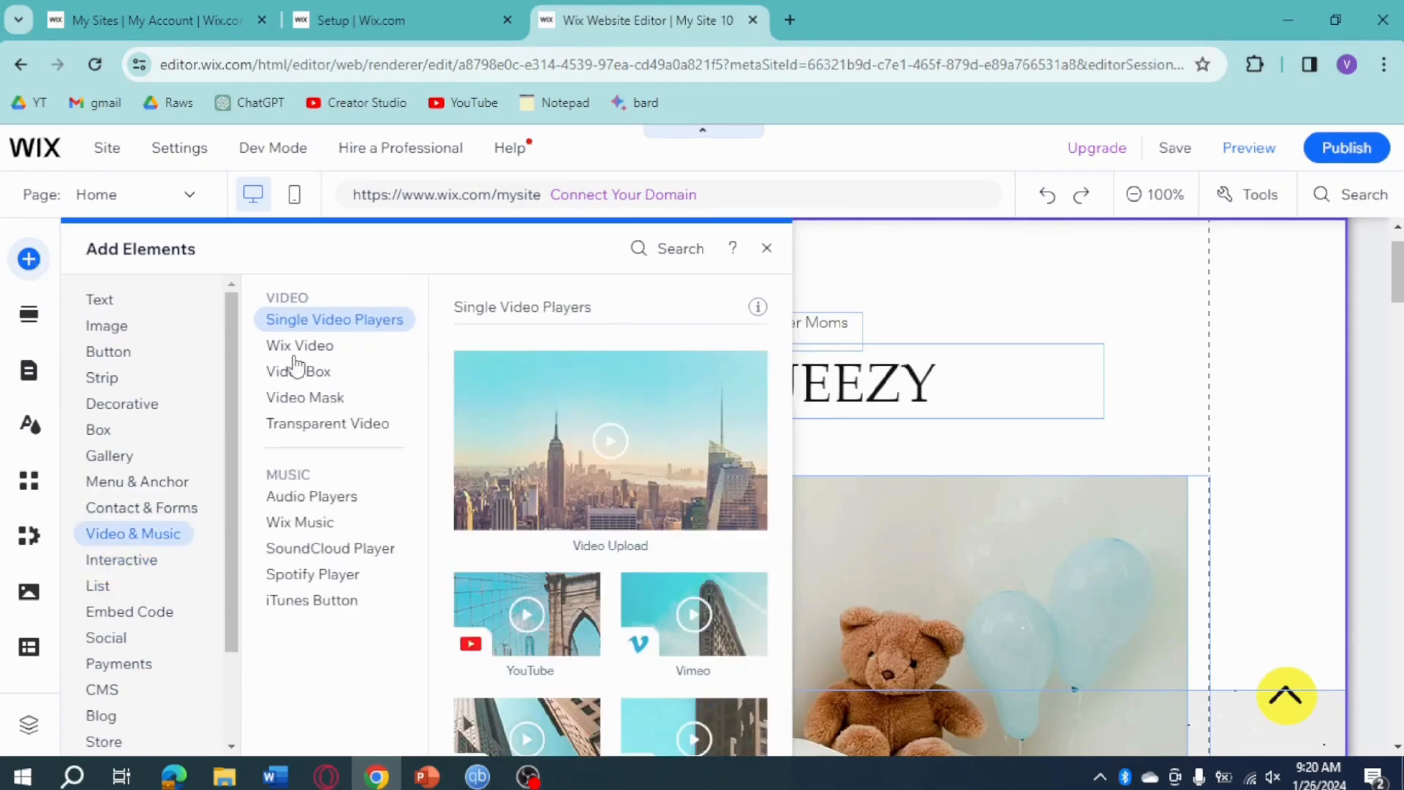
{"action": "left_click", "coordinate": [767, 248]}
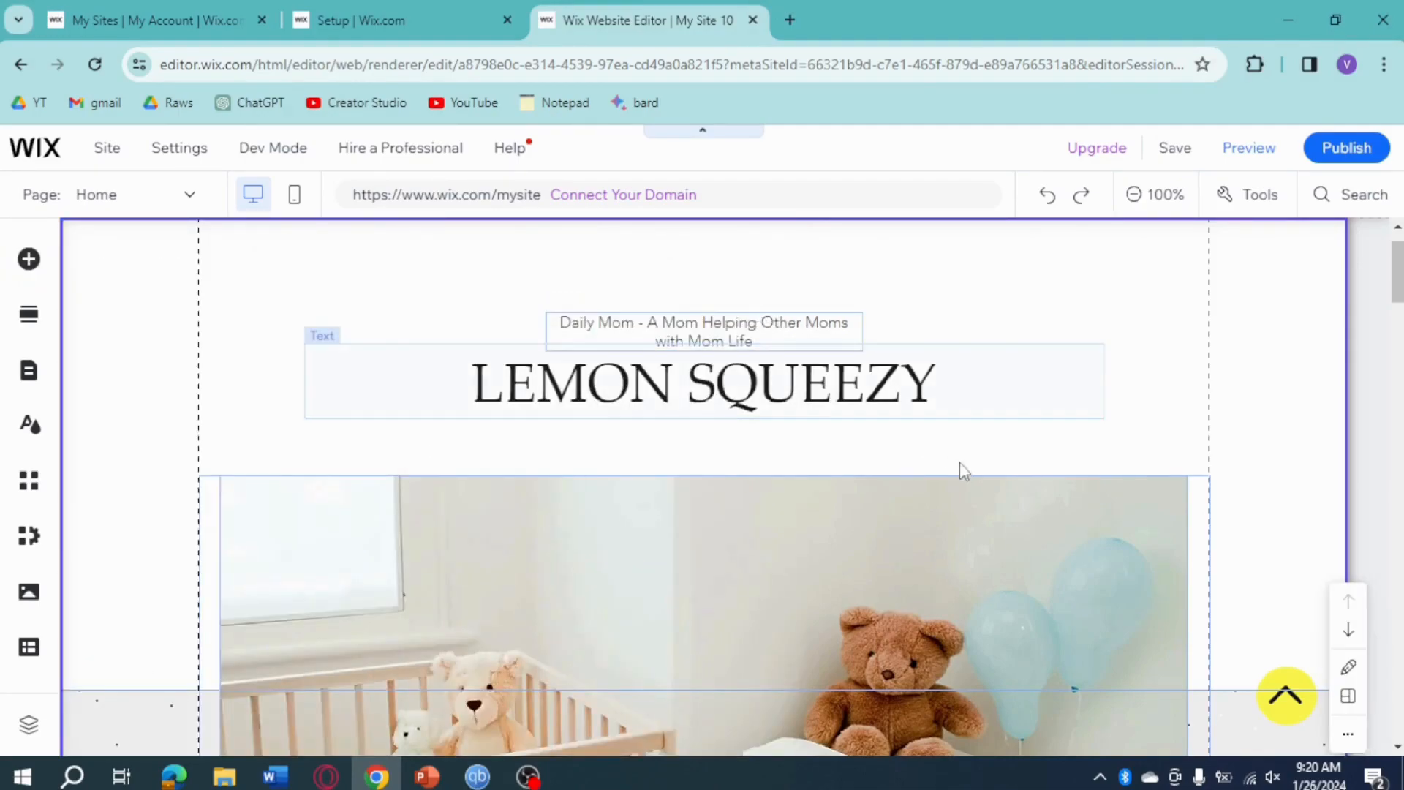
Step: Show the hidden Blog page in the site menu
{"action": "scroll", "coordinate": [962, 469], "scroll_direction": "down", "scroll_amount": 4}
{"action": "scroll", "coordinate": [961, 471], "scroll_direction": "up", "scroll_amount": 5}
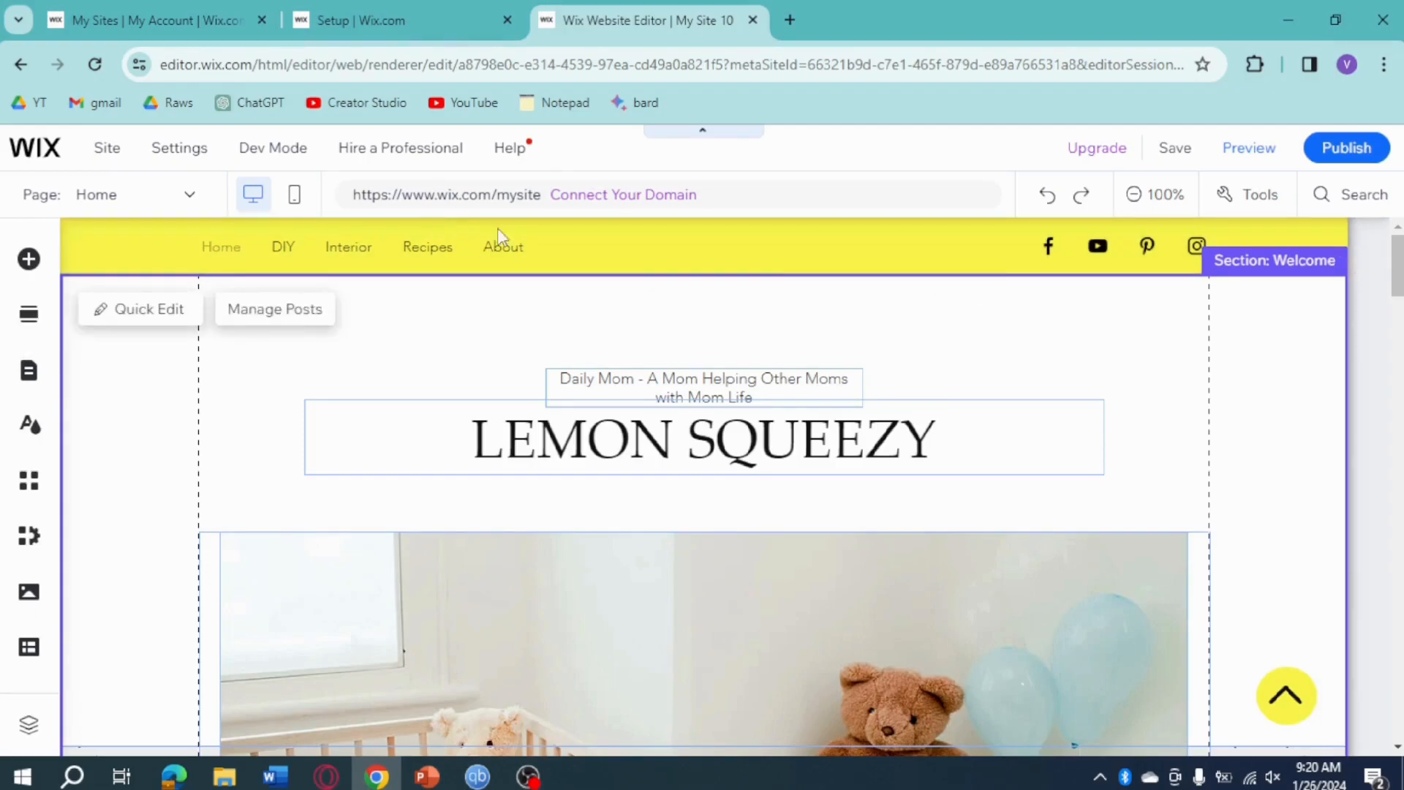
{"action": "left_click", "coordinate": [28, 373]}
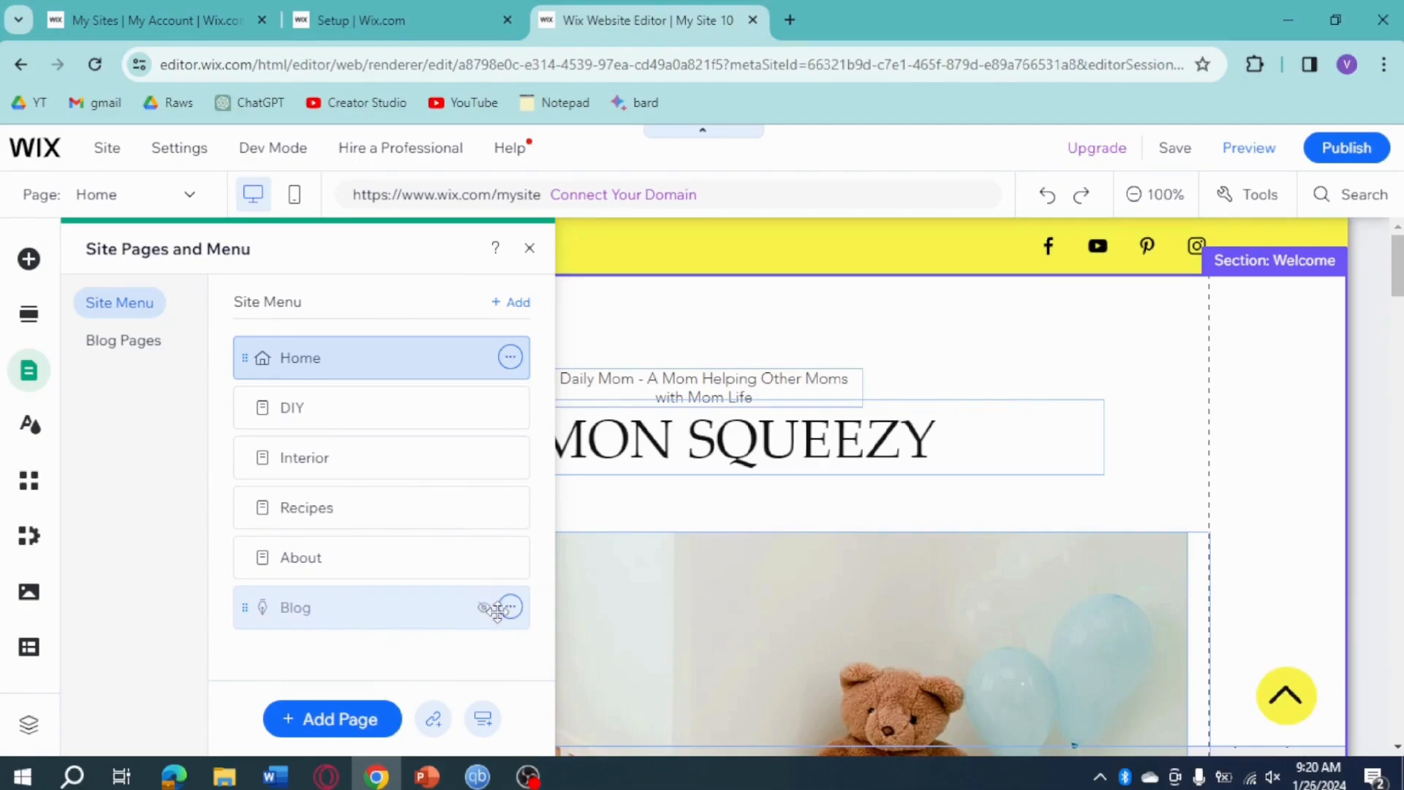
{"action": "left_click", "coordinate": [510, 607]}
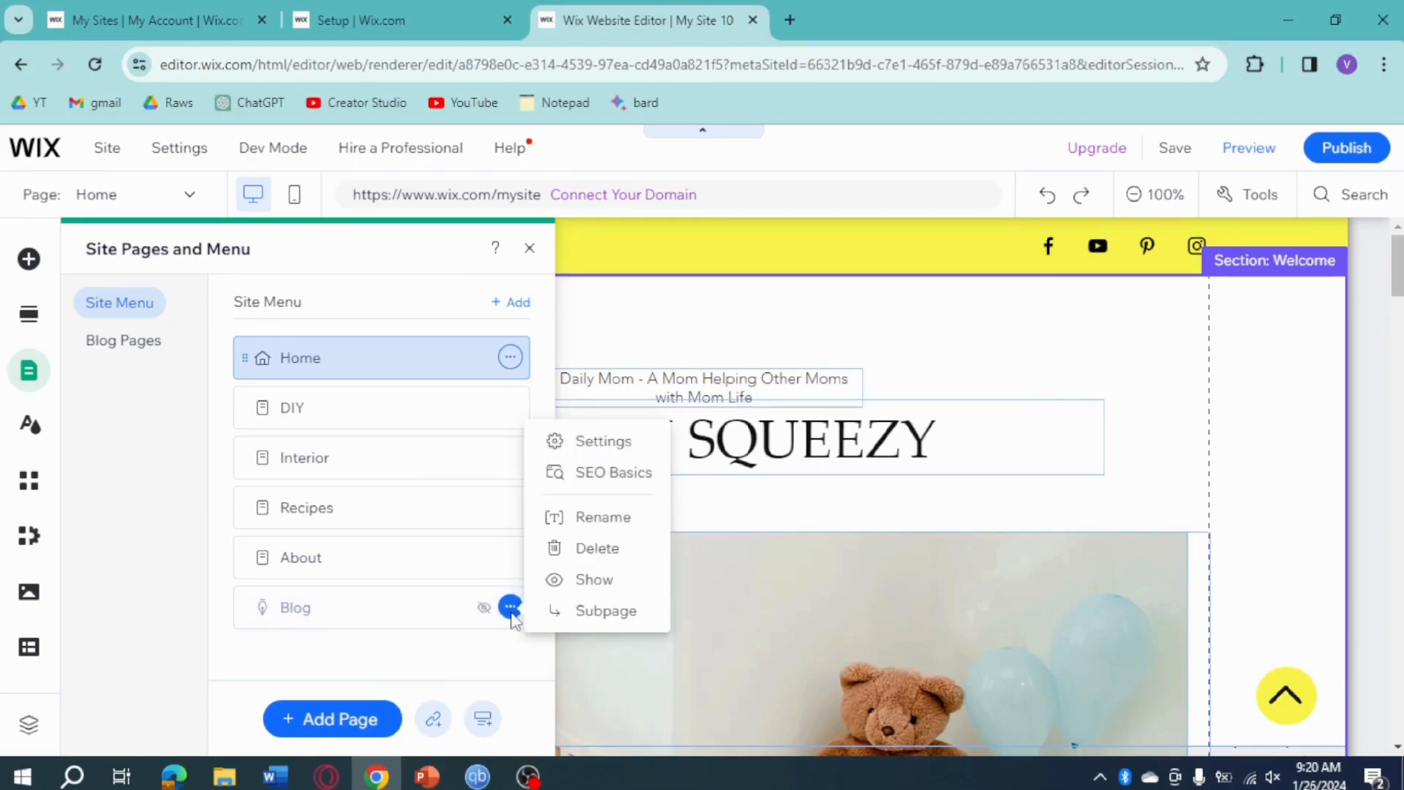
{"action": "left_click", "coordinate": [582, 579]}
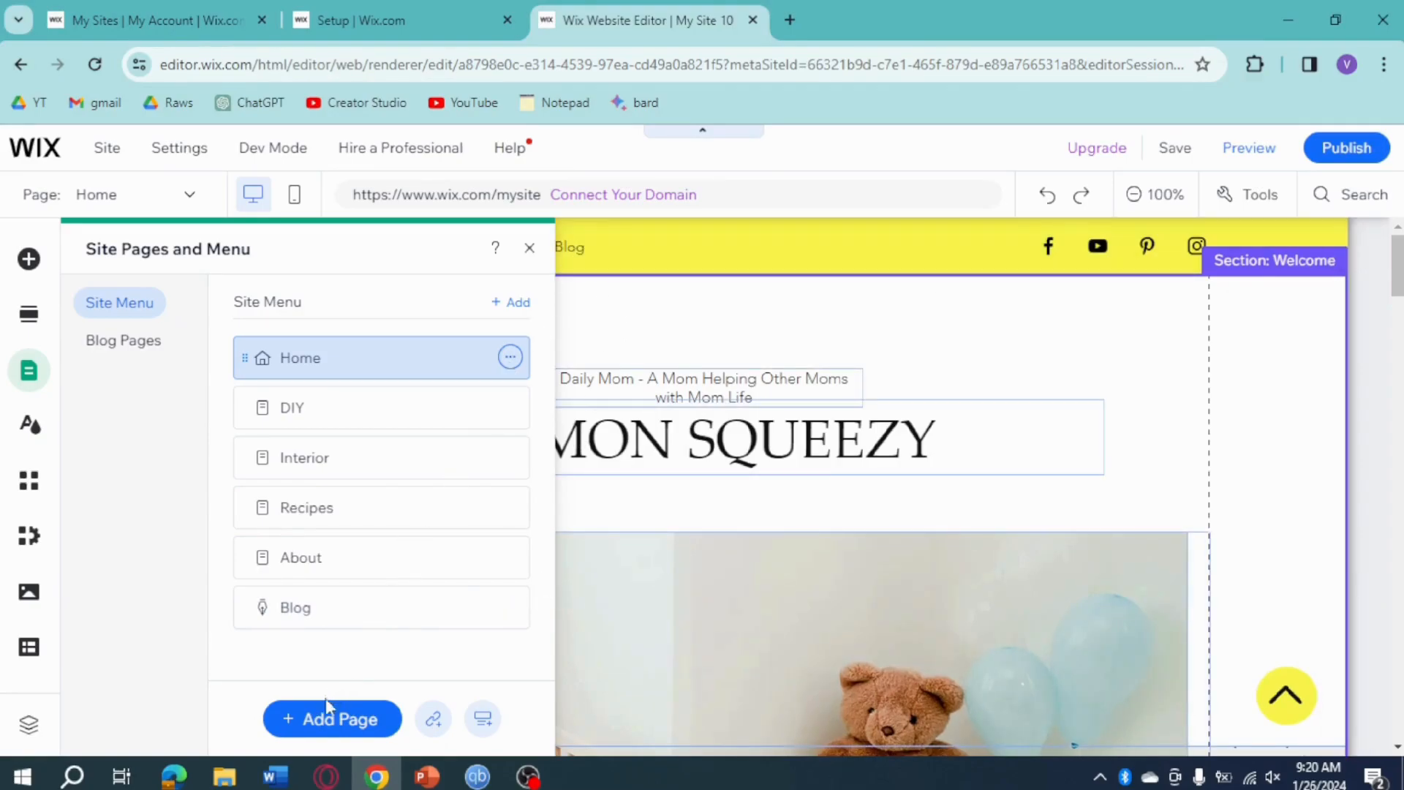
Step: Look through the page types that can be added to the site, including dynamic pages, and return to the Home page canvas
{"action": "left_click", "coordinate": [351, 724]}
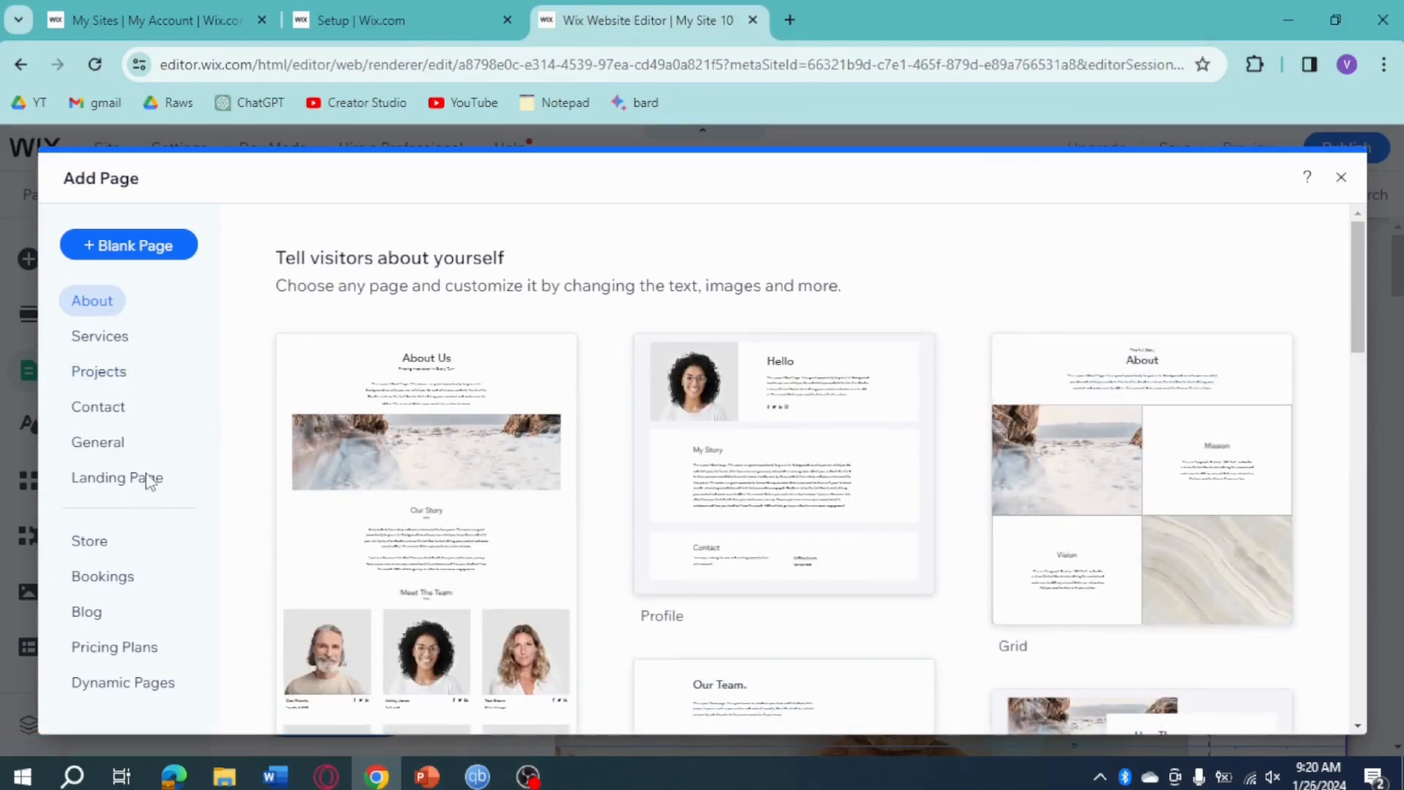
{"action": "left_click", "coordinate": [119, 684]}
{"action": "left_click", "coordinate": [1341, 179]}
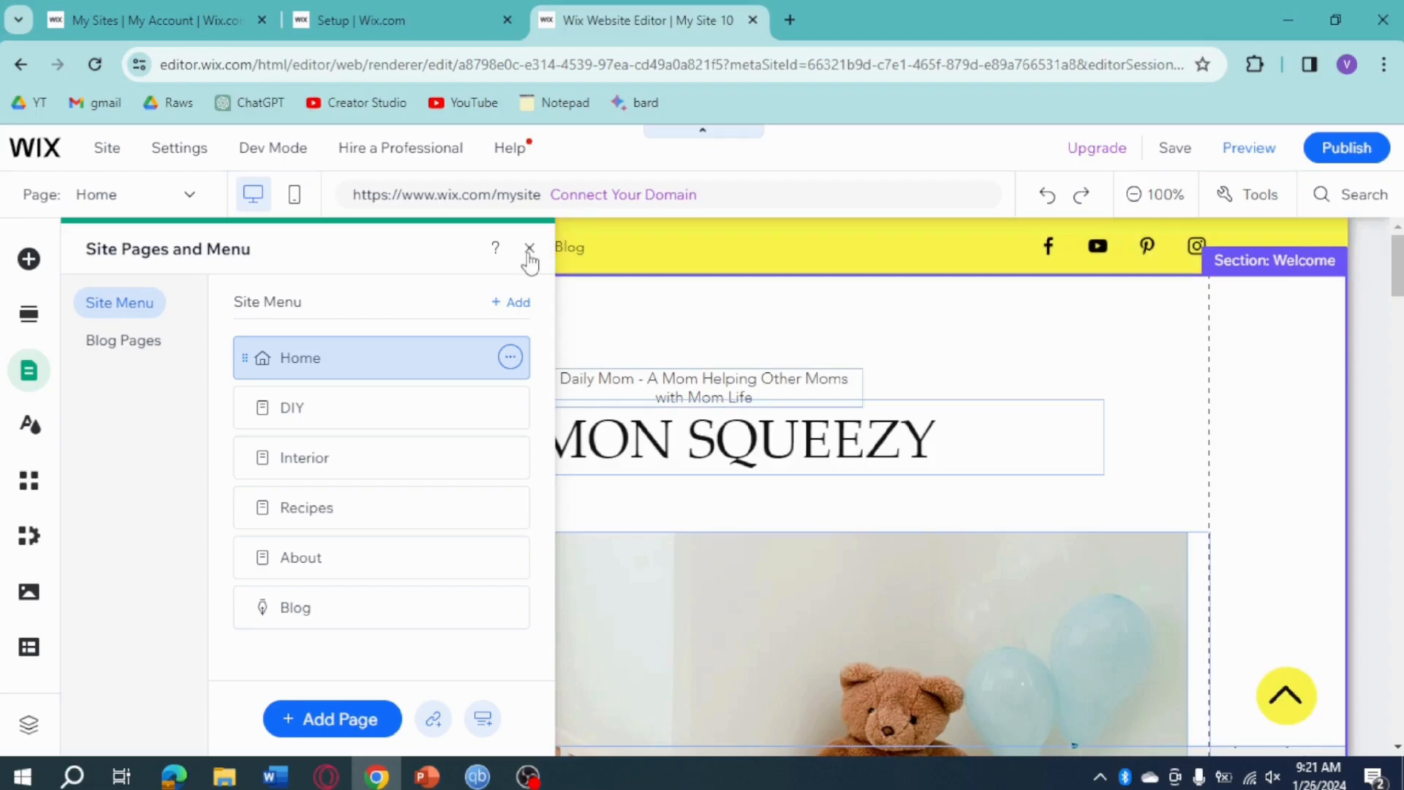
{"action": "left_click", "coordinate": [628, 249]}
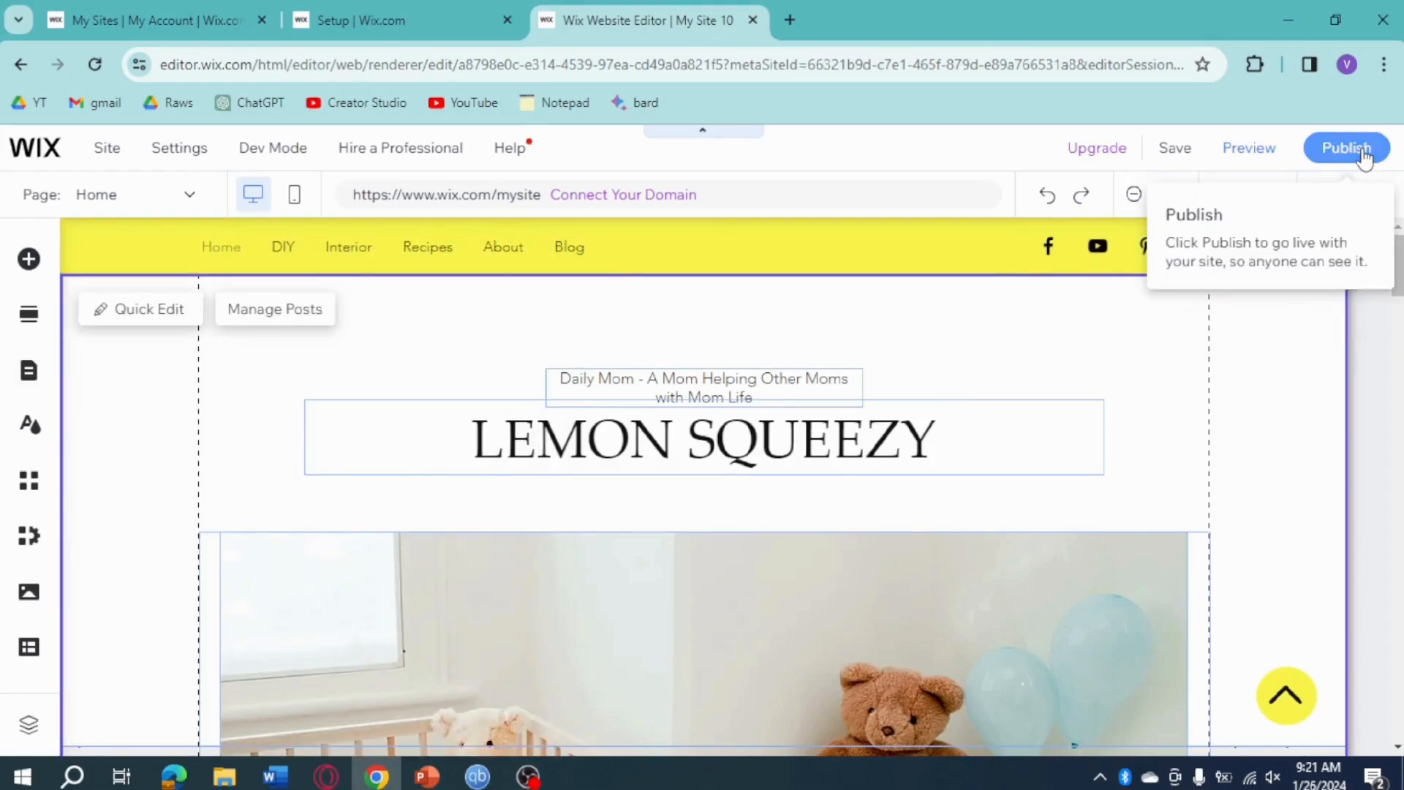
Step: Start publishing the site and save it under a free Wix.com domain with the address ending "dailymom"
{"action": "left_click", "coordinate": [1353, 150]}
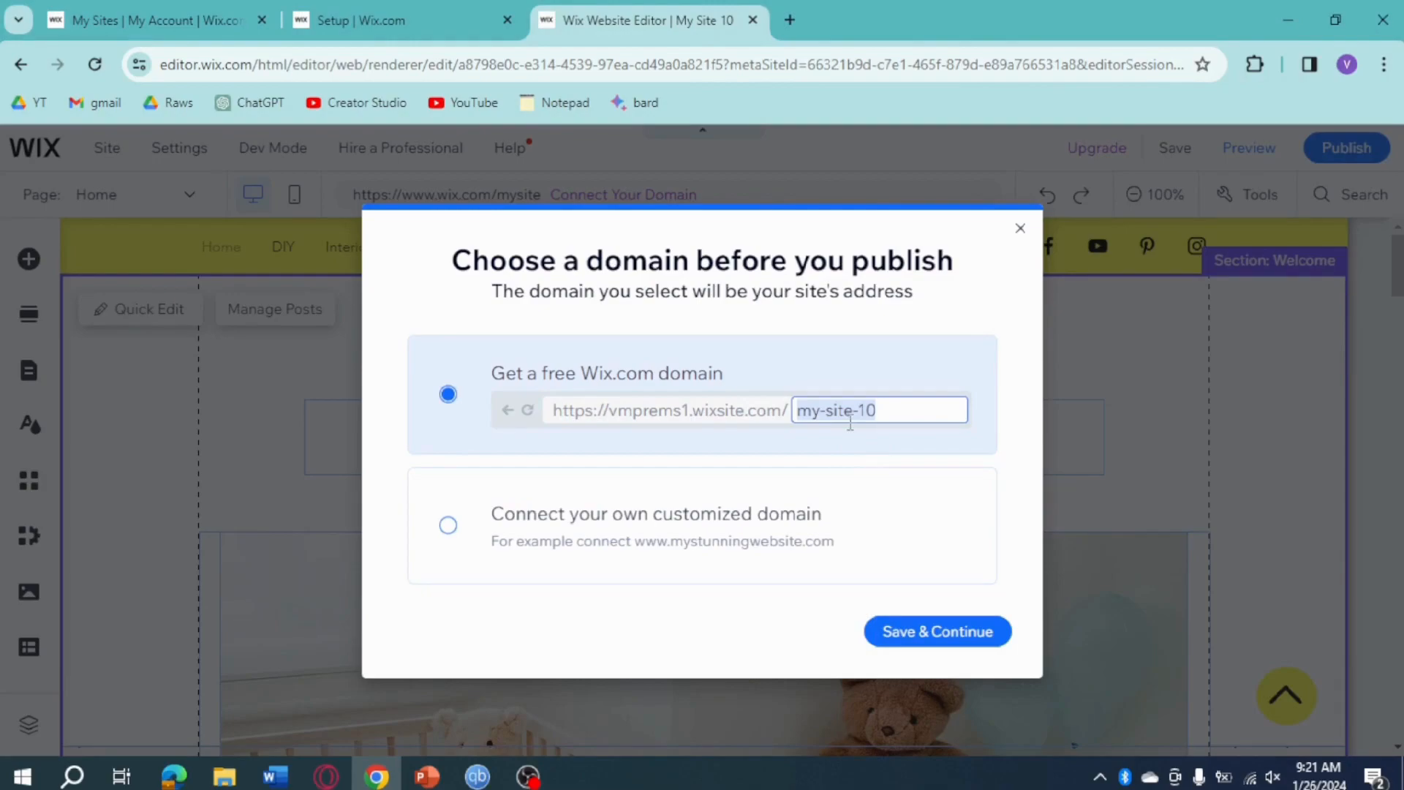
{"action": "type", "text": "da"}
{"action": "key", "text": "BackSpace"}
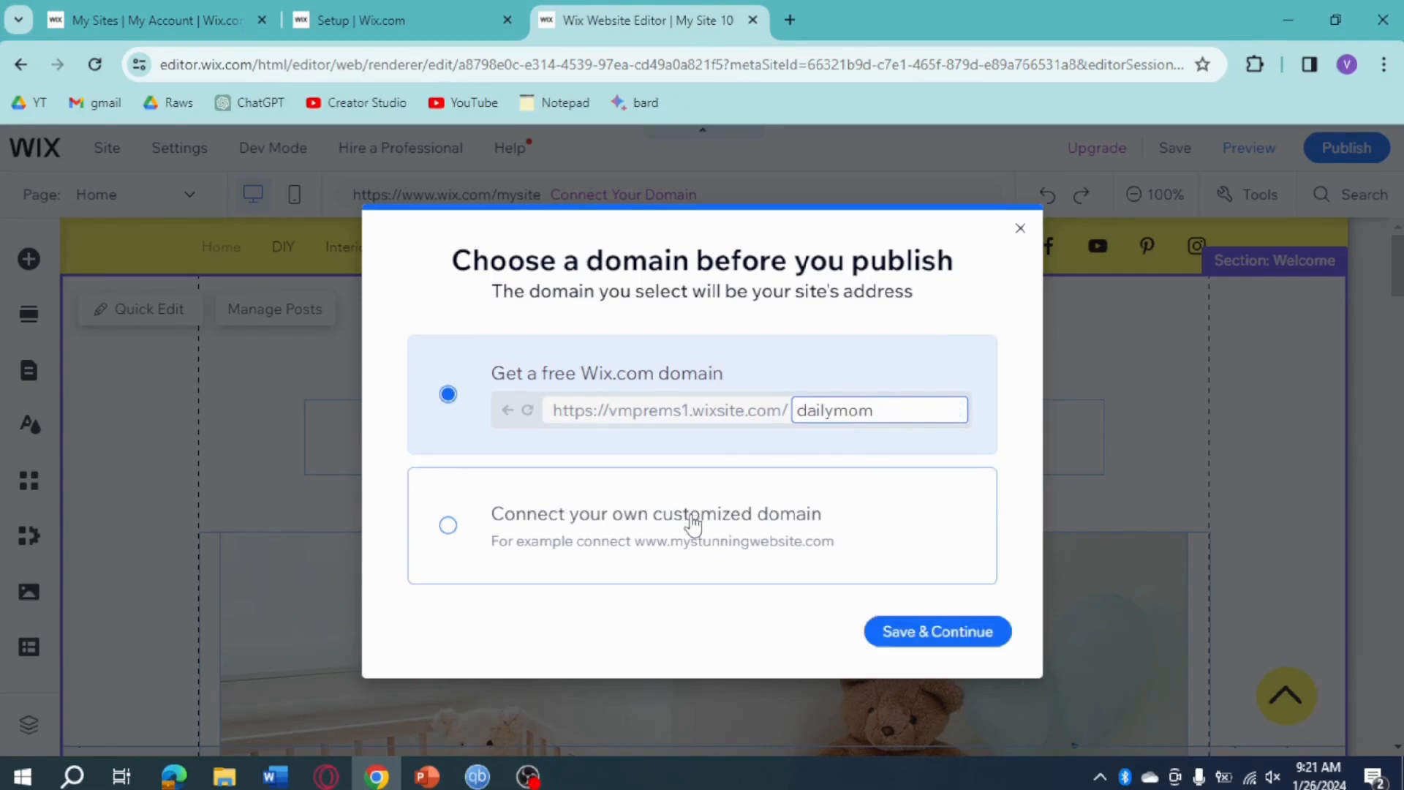
{"action": "left_click", "coordinate": [927, 631]}
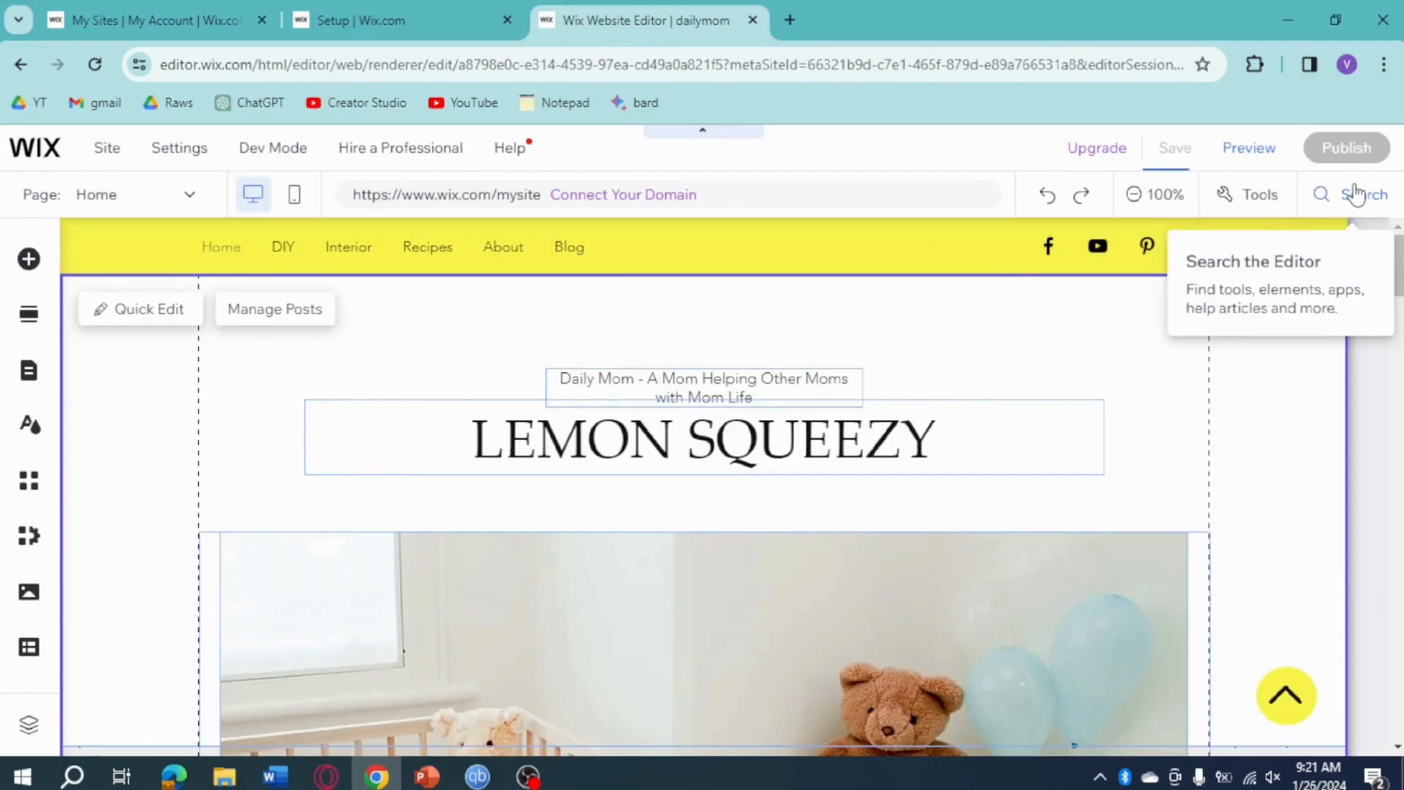
Step: Publish the saved site and open the live version for viewing
{"action": "key", "text": "ctrl+s"}
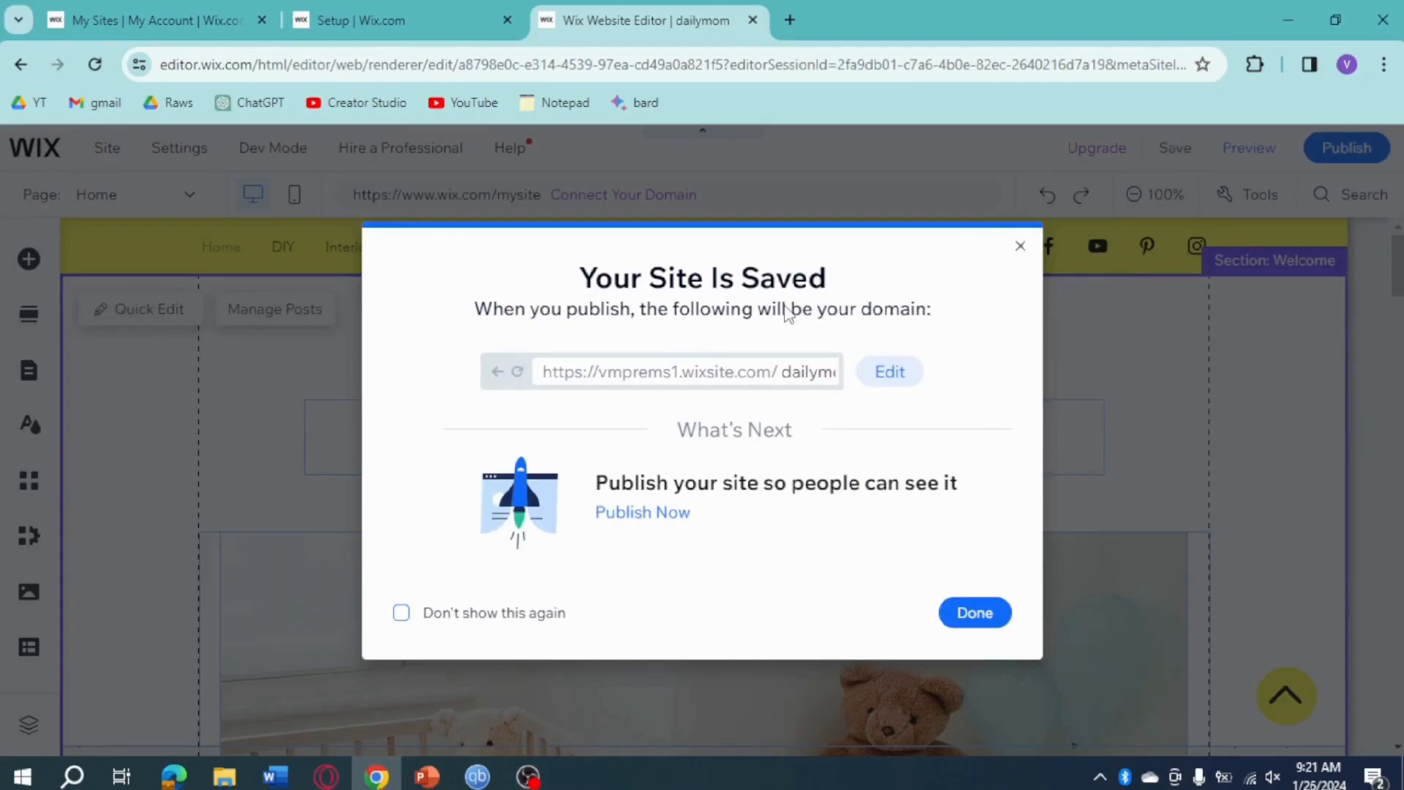
{"action": "left_click", "coordinate": [663, 521]}
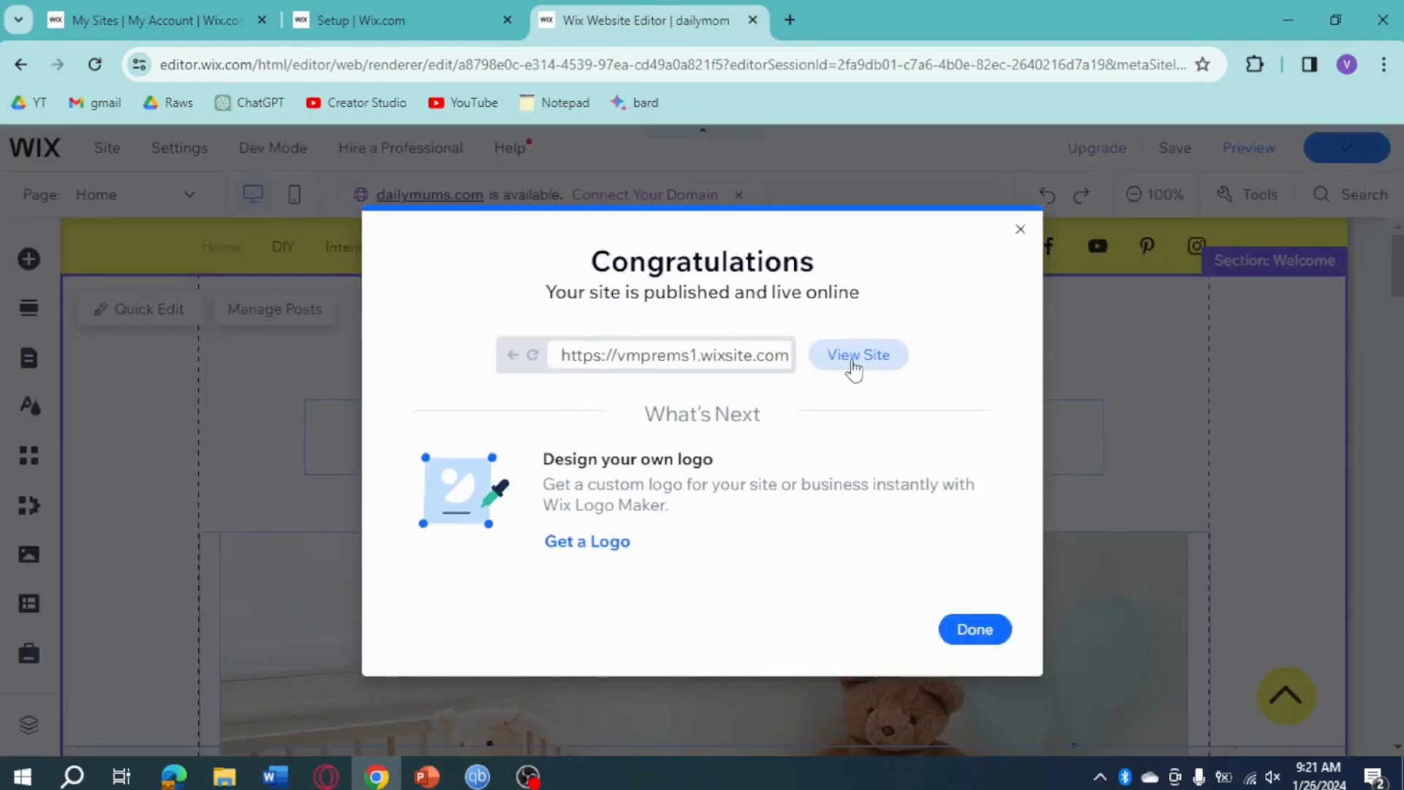
{"action": "left_click", "coordinate": [859, 357]}
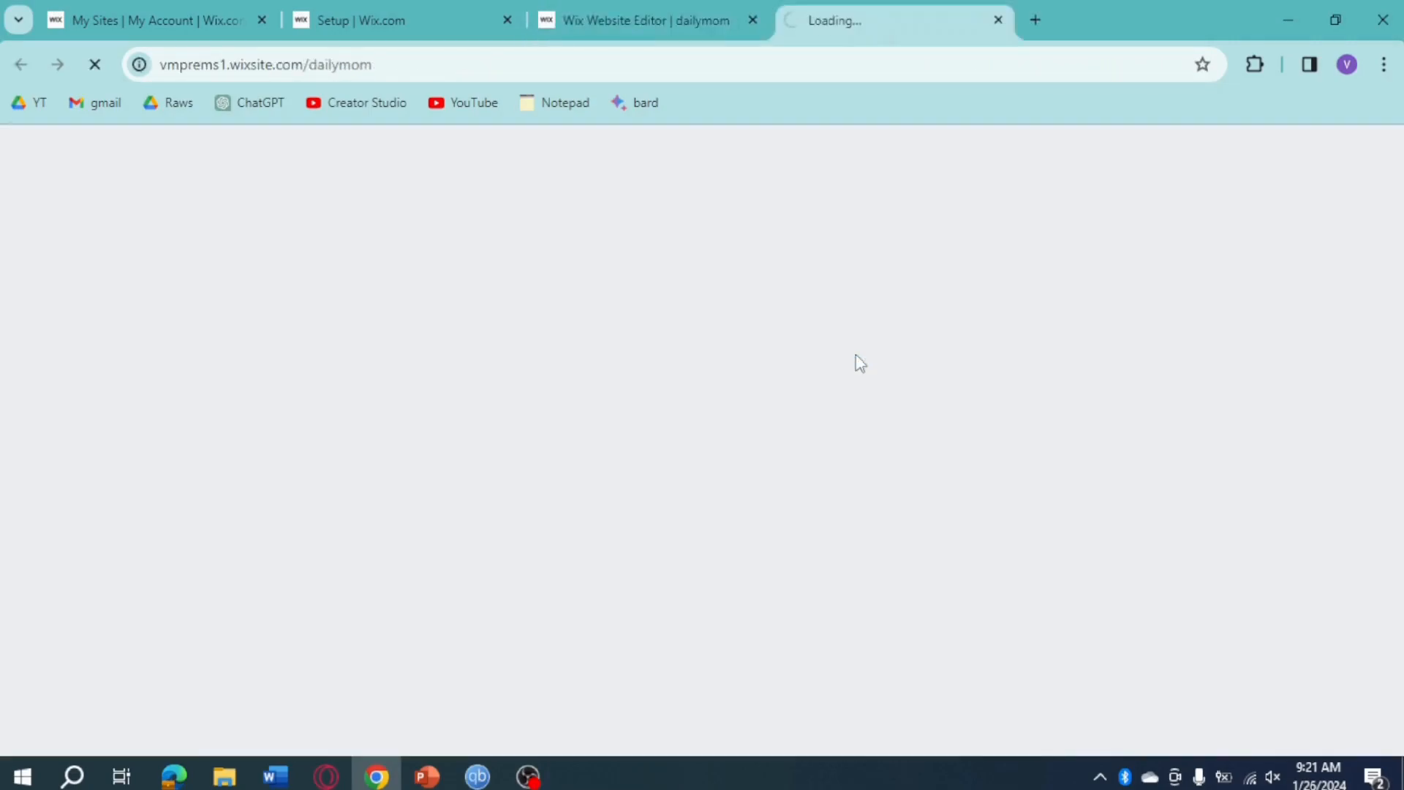